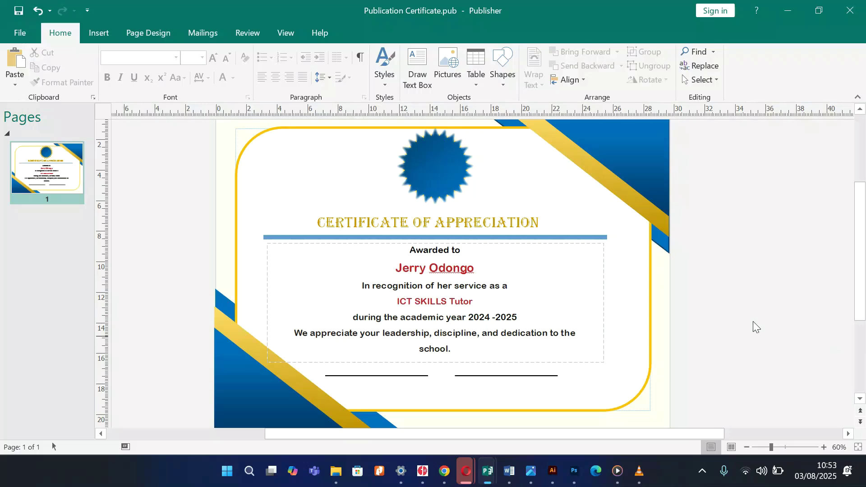
Create a new blank A4 landscape publication.
left_click(18, 34)
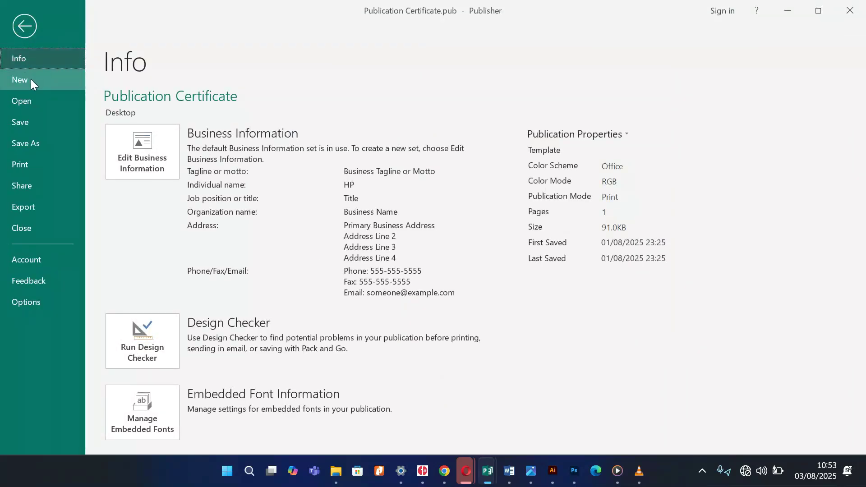
left_click(31, 79)
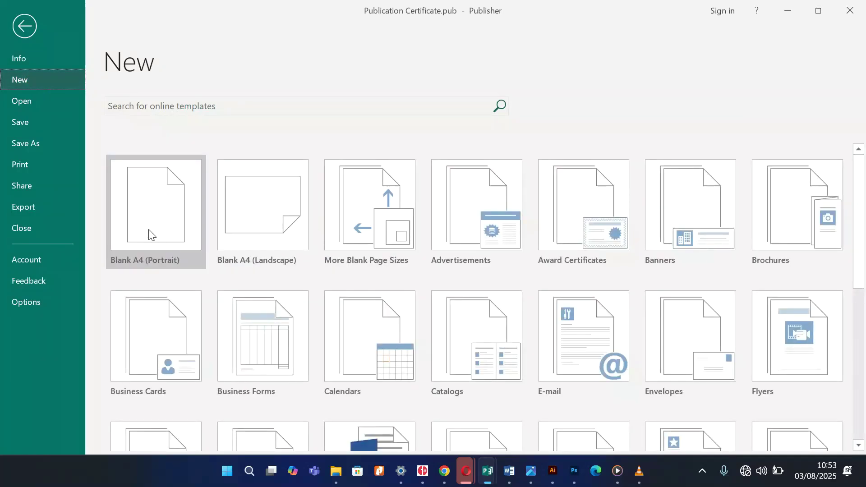
left_click(266, 209)
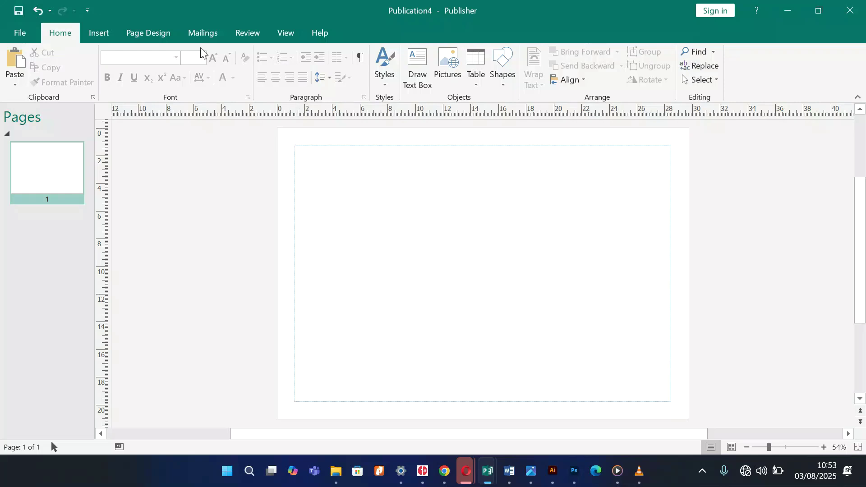
Switch the page orientation to portrait and back to landscape.
left_click(139, 35)
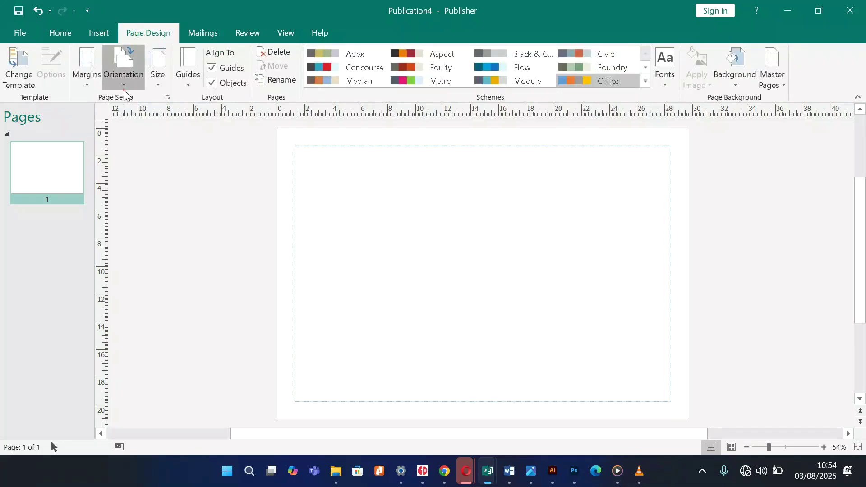
left_click(125, 72)
left_click(126, 113)
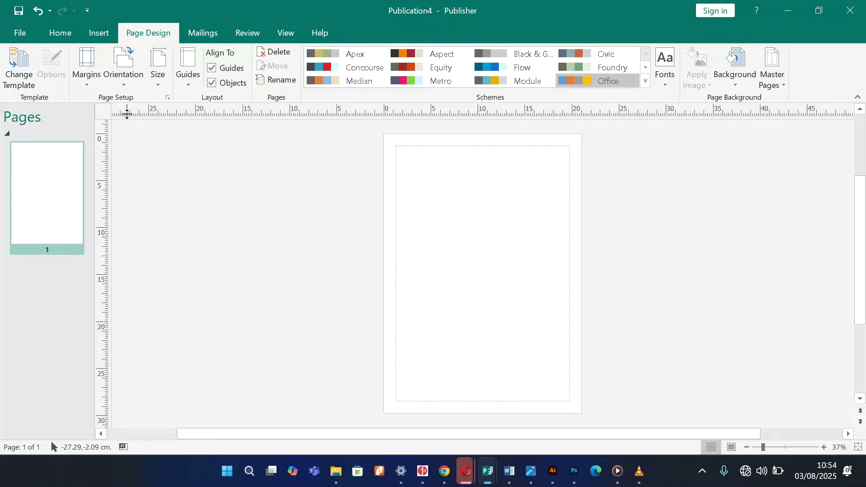
left_click(128, 80)
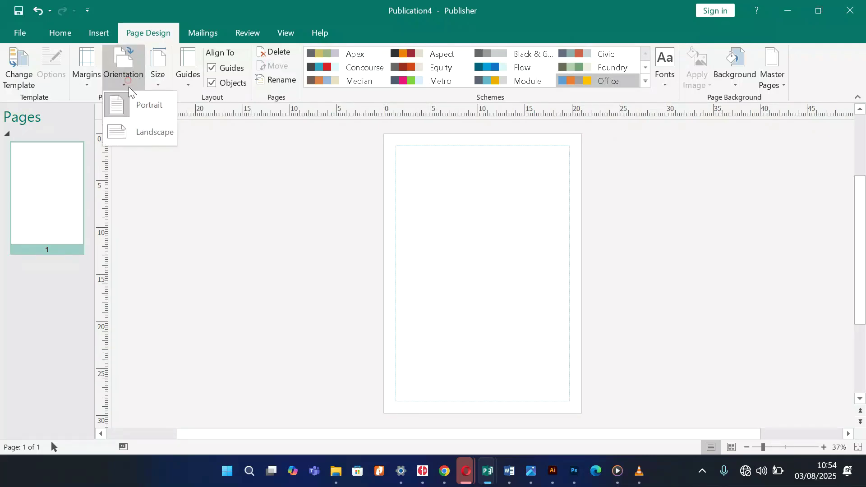
left_click(133, 133)
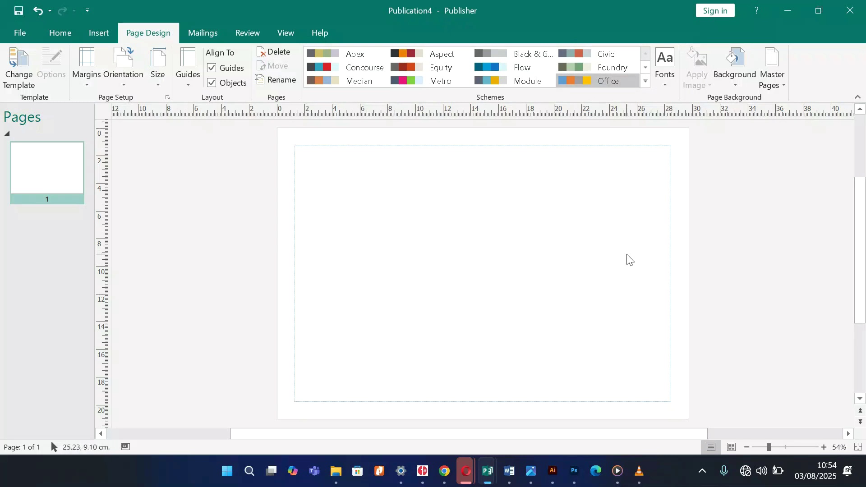
Examine the finished certificate in Publication Certificate.pub and return to the blank publication.
mouse_move(490, 471)
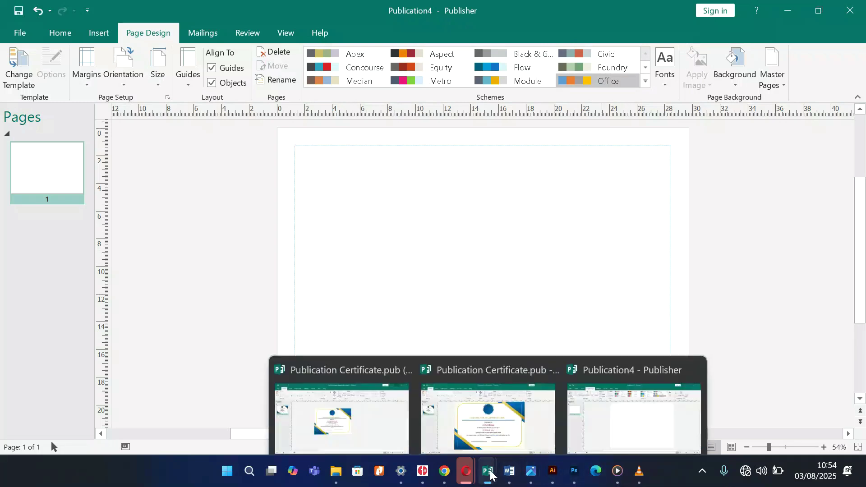
left_click(544, 402)
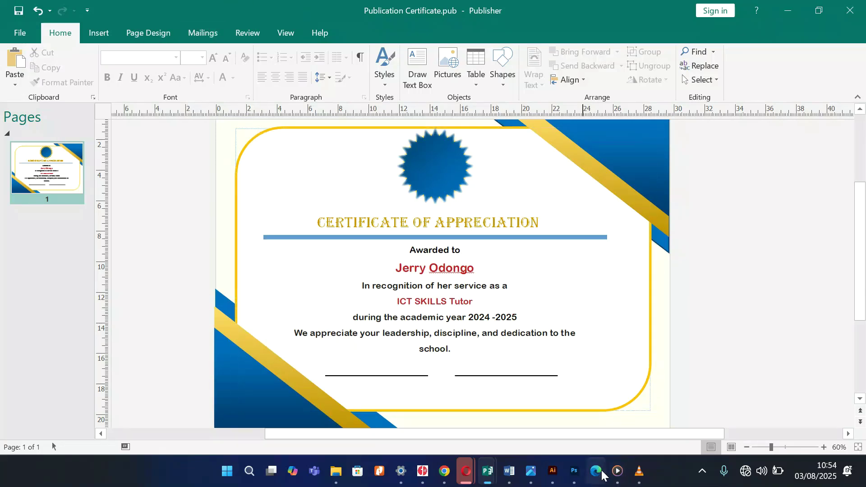
mouse_move(486, 473)
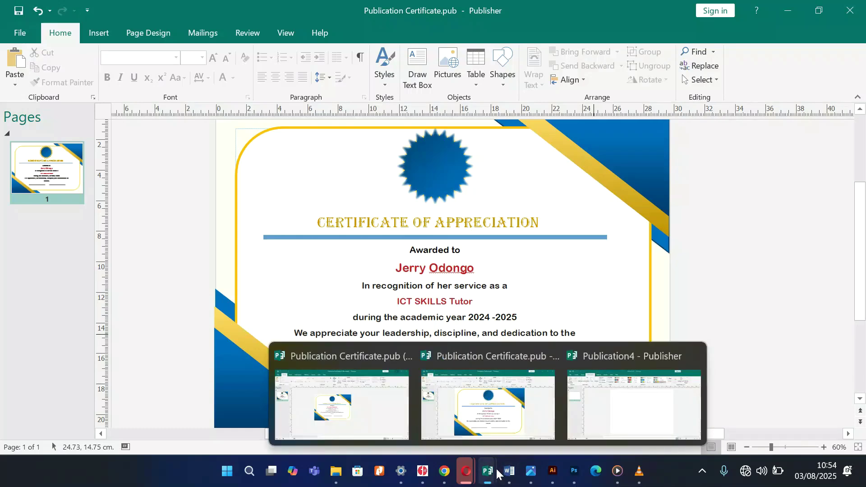
left_click(647, 405)
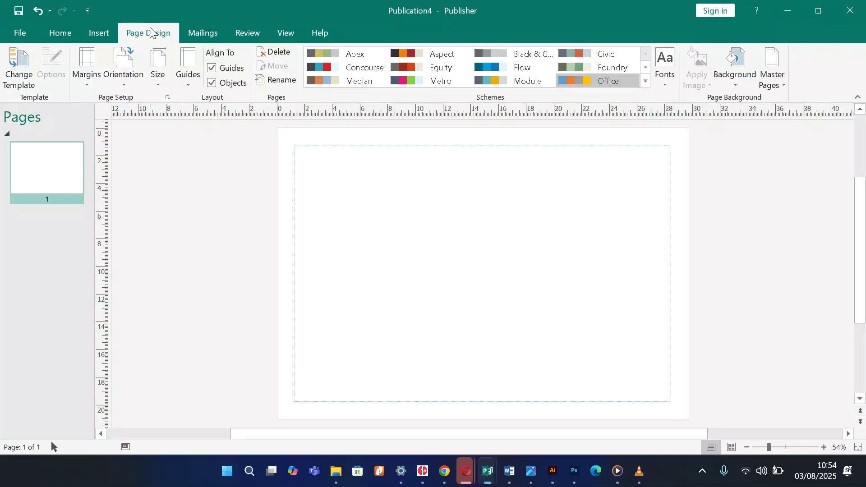
Give the page a solid background fill in the lightest gold tint of the scheme colours.
left_click(737, 85)
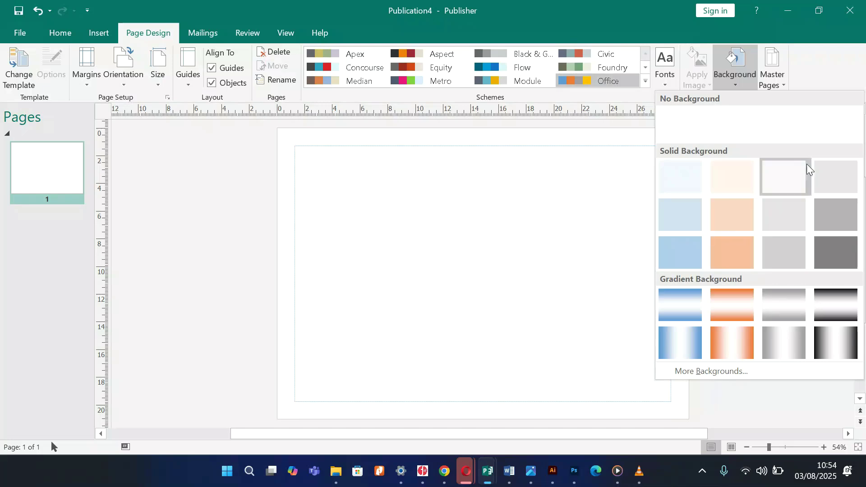
left_click(713, 373)
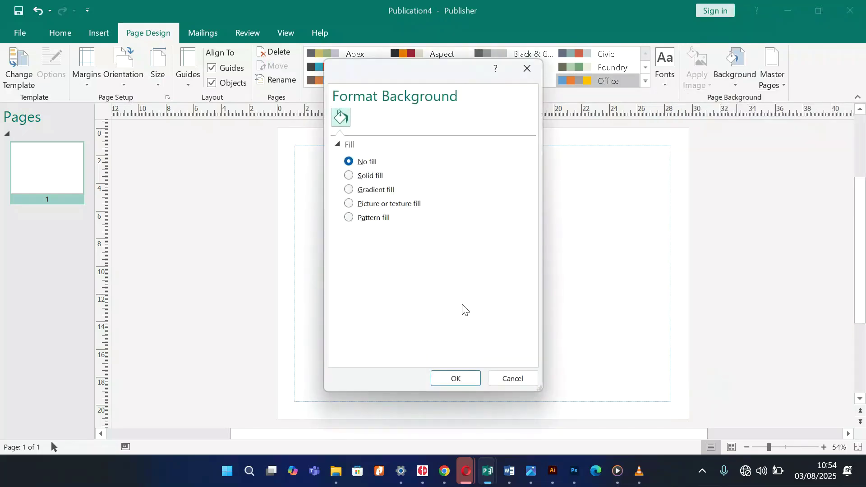
left_click(350, 177)
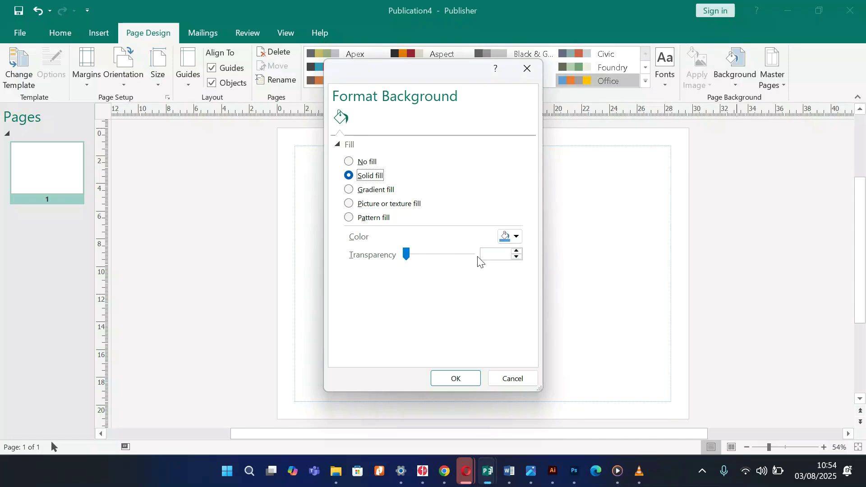
left_click(517, 237)
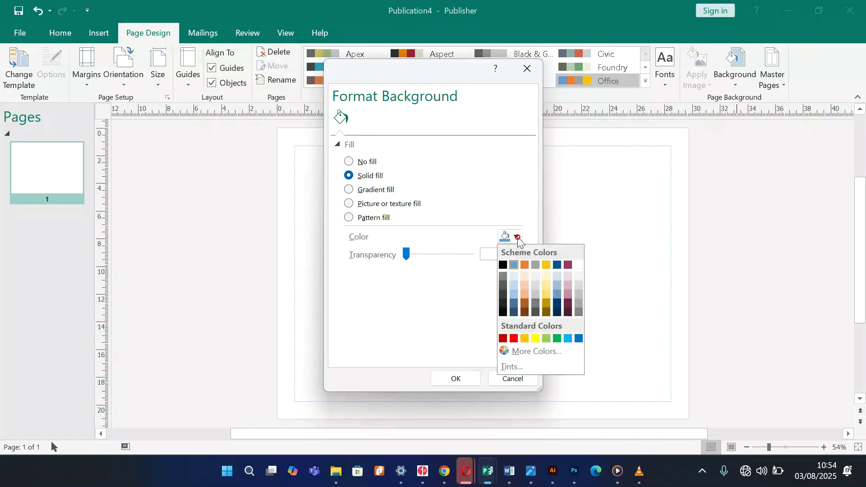
left_click(546, 274)
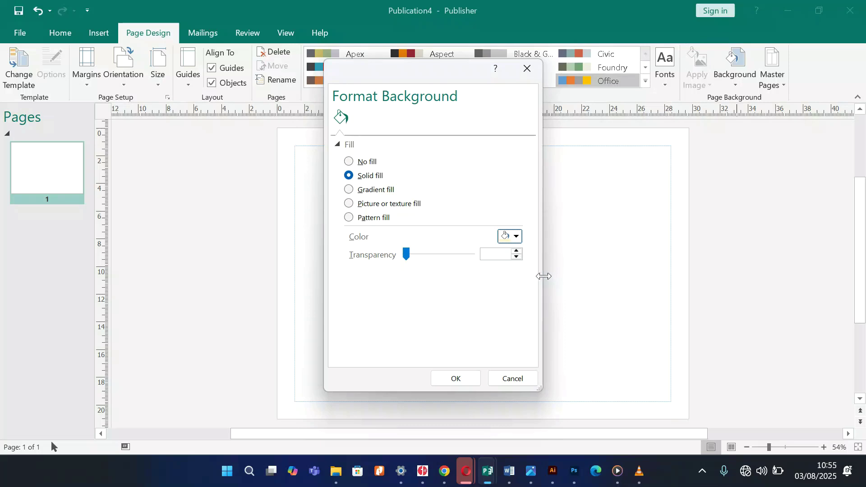
left_click(460, 381)
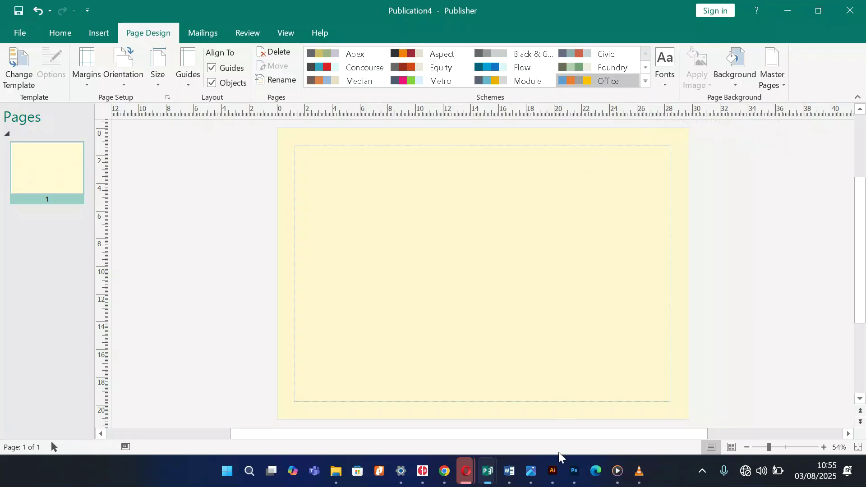
Switch to Photos to compare the background colour with Publication Certificate.png, and return to the publication.
mouse_move(534, 474)
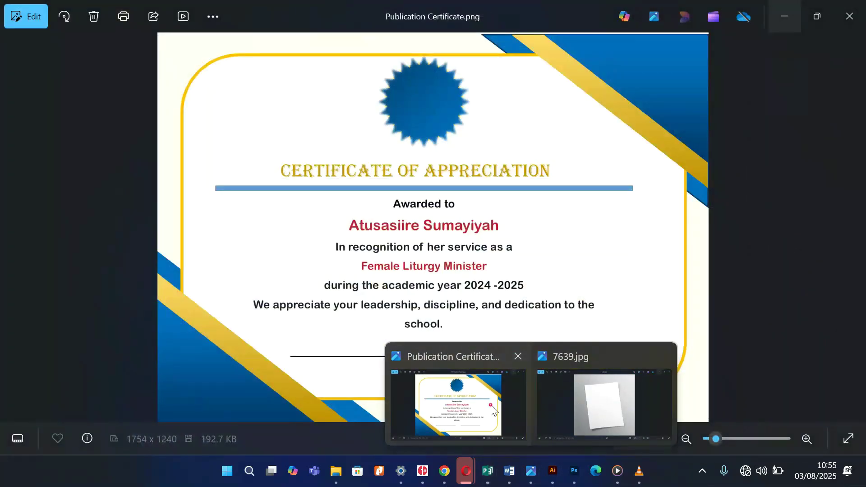
left_click(458, 404)
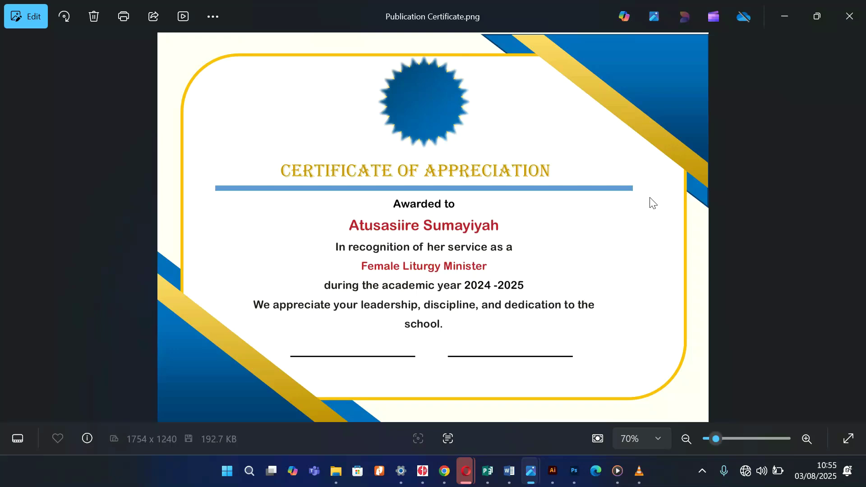
left_click(783, 15)
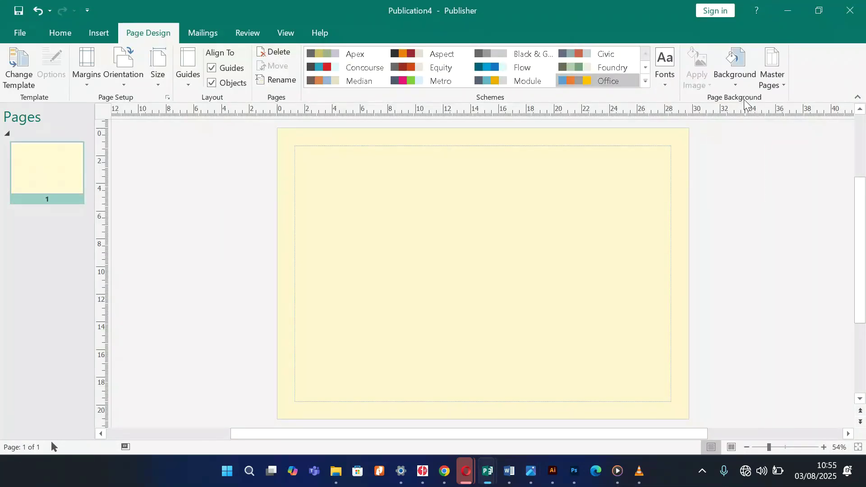
Change the page's solid background colour to a custom pale yellow, RGB 254, 254, 218.
left_click(735, 83)
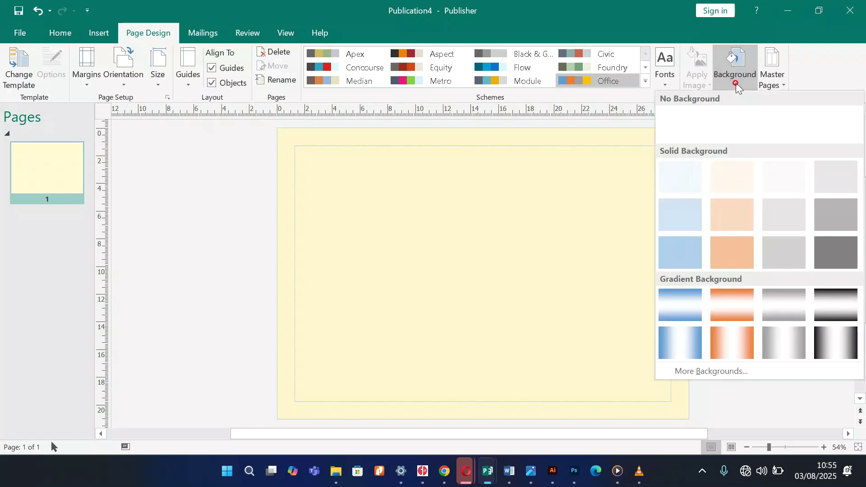
left_click(735, 371)
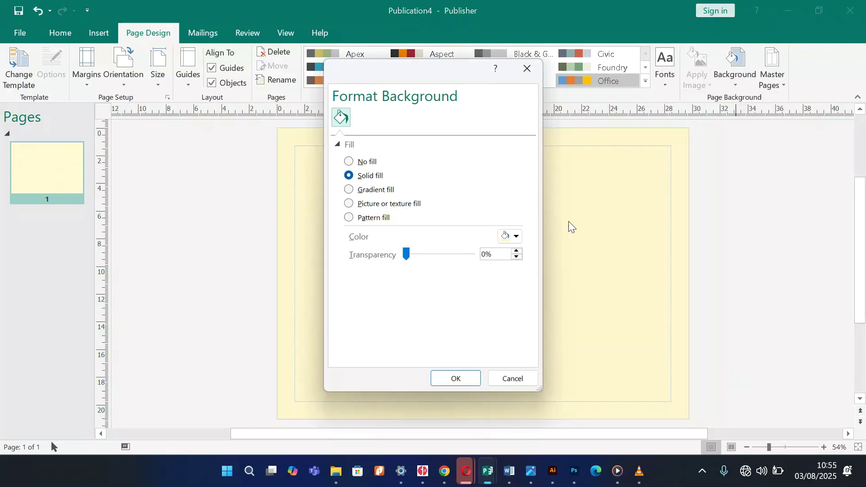
left_click(516, 236)
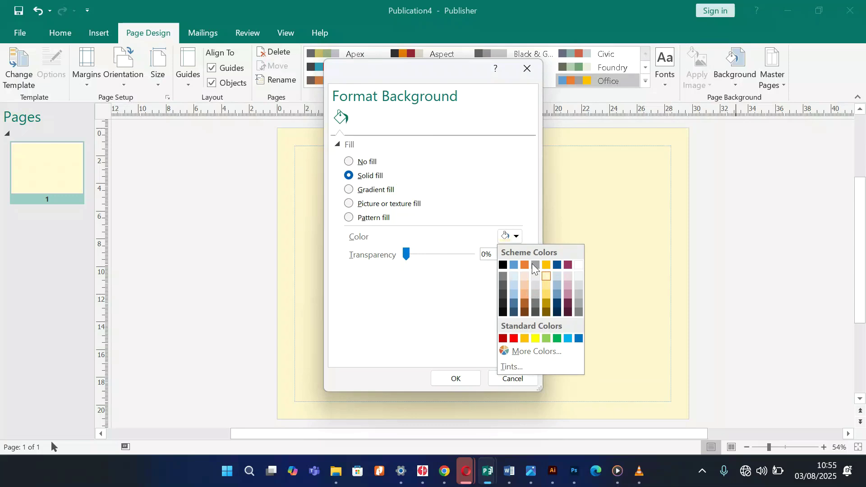
left_click(518, 355)
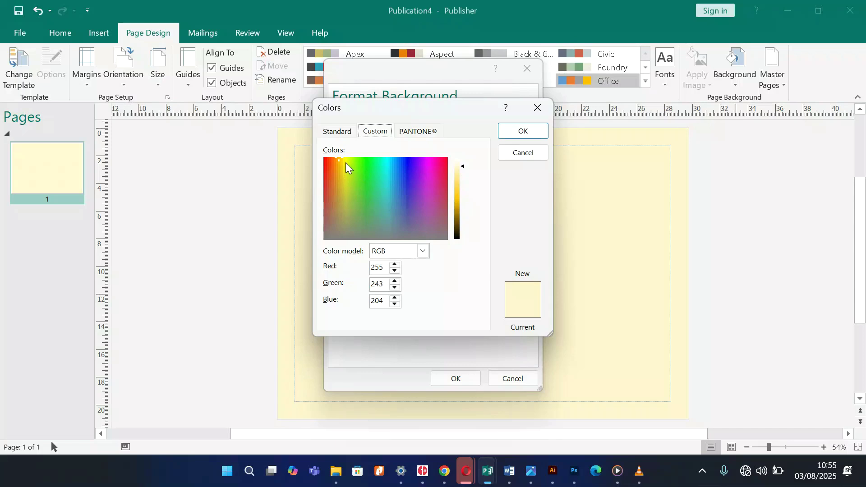
left_click(344, 160)
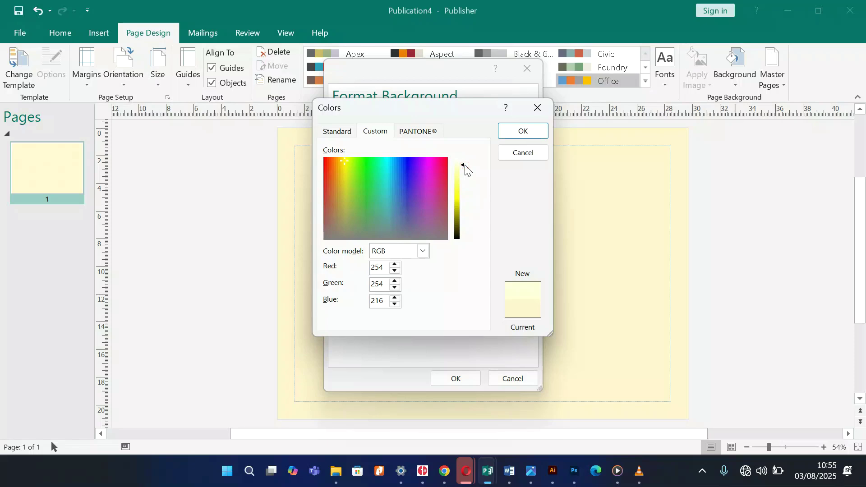
mouse_move(463, 169)
left_mouse_down()
mouse_move(464, 216)
mouse_move(466, 168)
left_mouse_up()
left_click(520, 135)
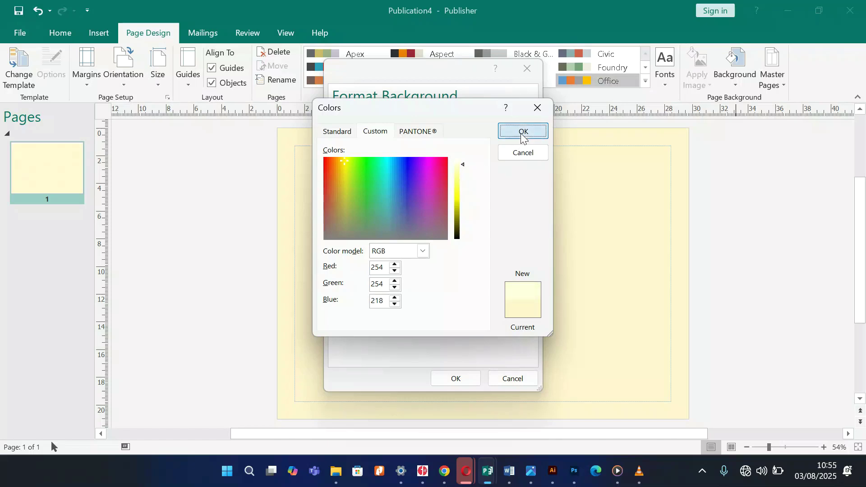
left_click(458, 379)
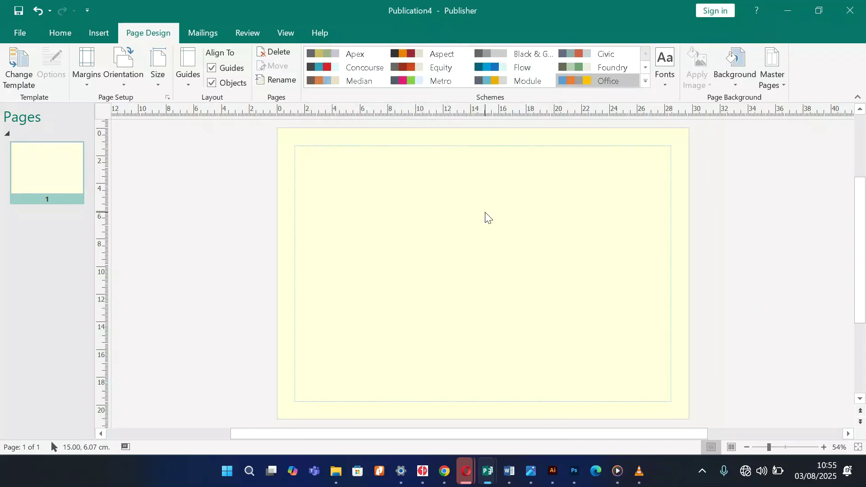
Examine the corner decorations in Publication Certificate.png in Photos and return to the publication.
mouse_move(526, 471)
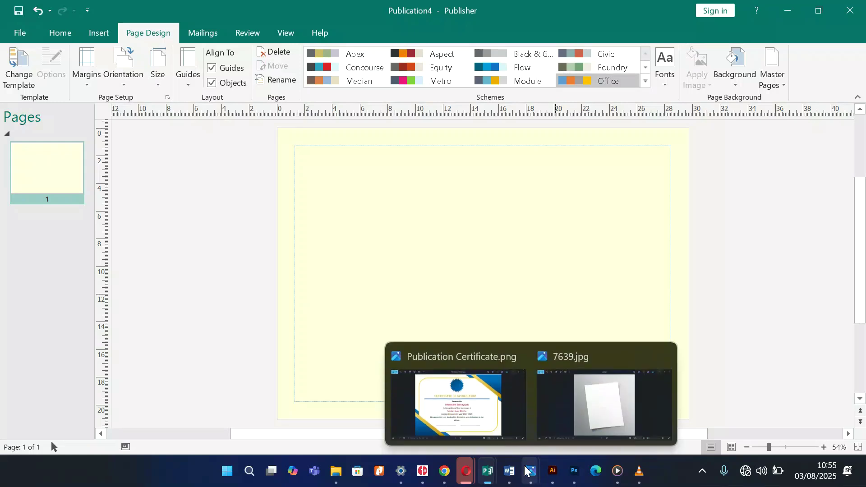
left_click(401, 375)
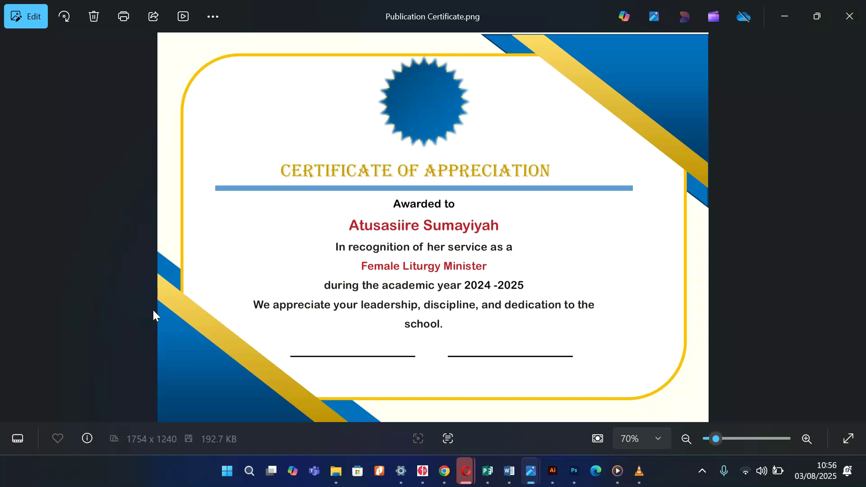
left_click(787, 14)
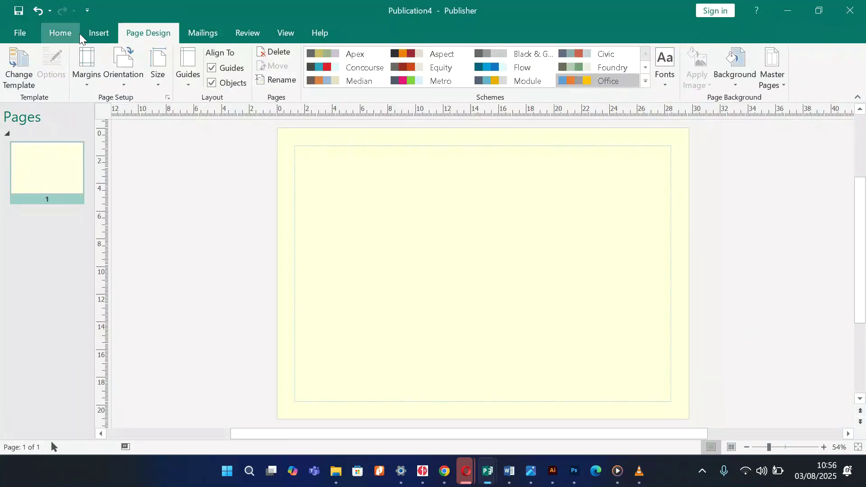
Draw a right triangle about 12.4 cm wide and 10 cm high in the page's lower-left corner.
left_click(95, 33)
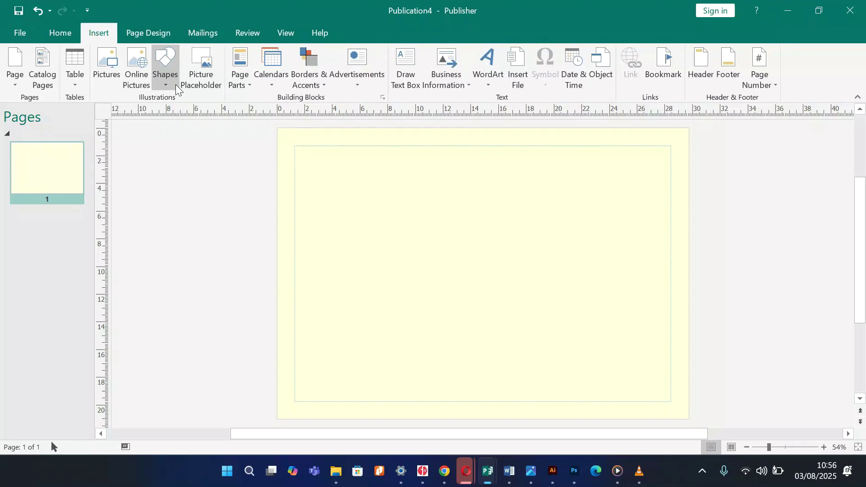
left_click(166, 86)
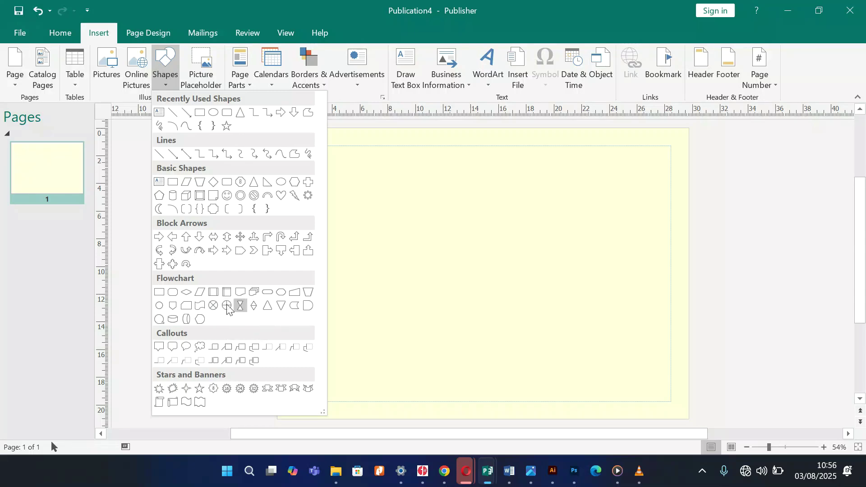
left_click(268, 185)
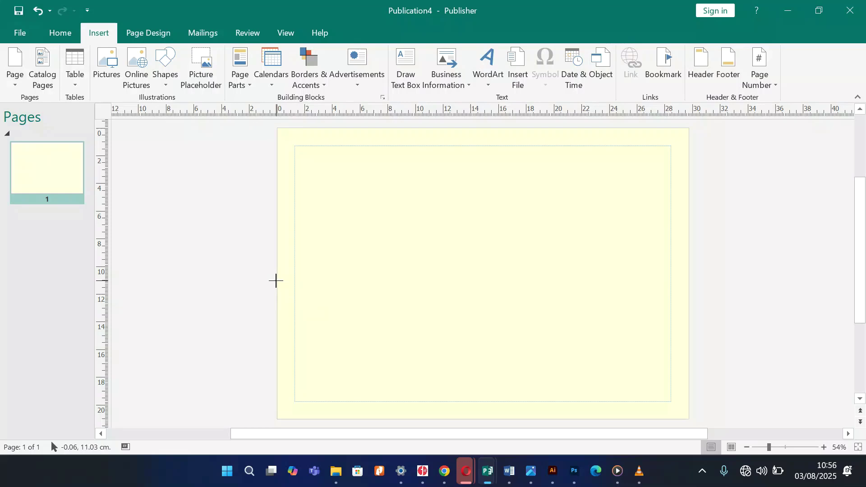
mouse_move(276, 280)
left_mouse_down()
mouse_move(307, 393)
mouse_move(385, 412)
mouse_move(399, 425)
mouse_move(447, 337)
left_mouse_up()
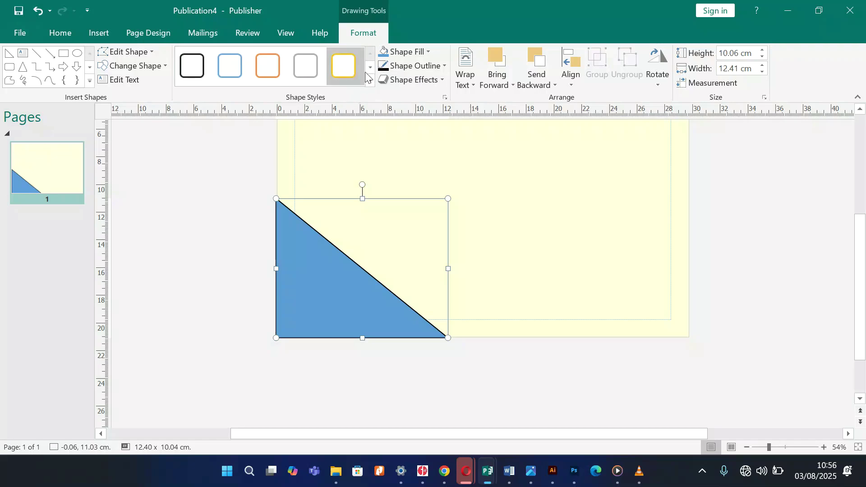
Fill the triangle with the darkest blue scheme shade and colour its outline dark blue.
left_click(428, 49)
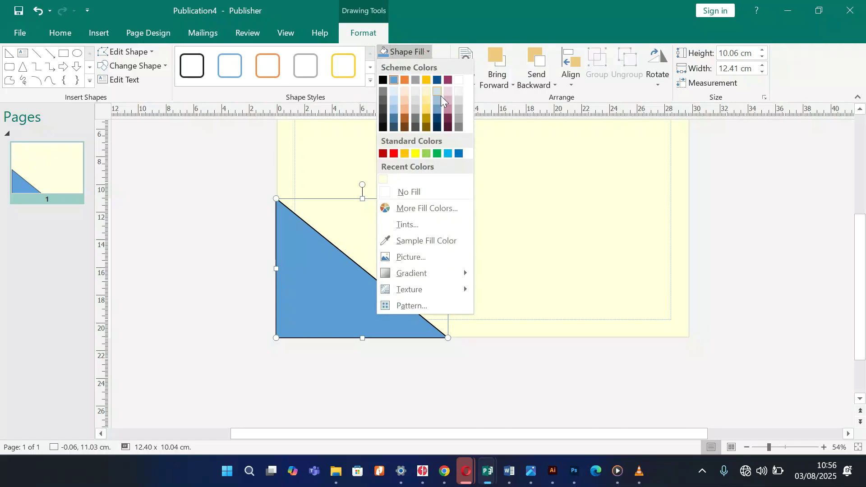
left_click(438, 128)
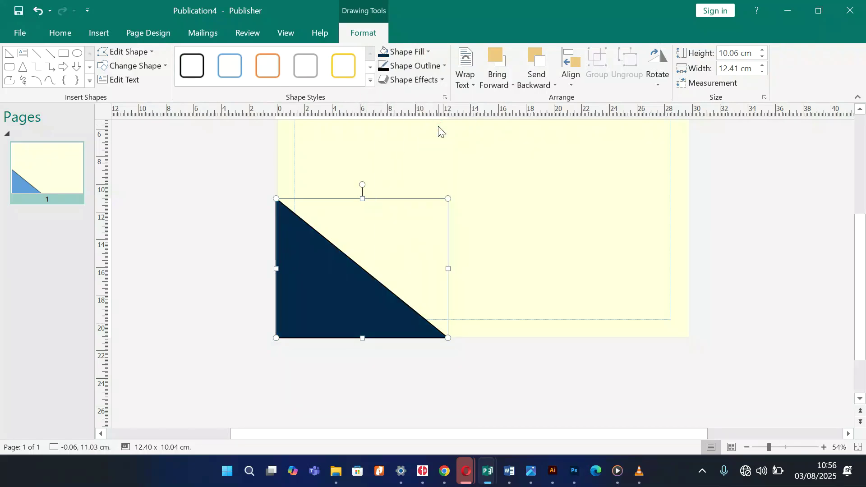
left_click(444, 66)
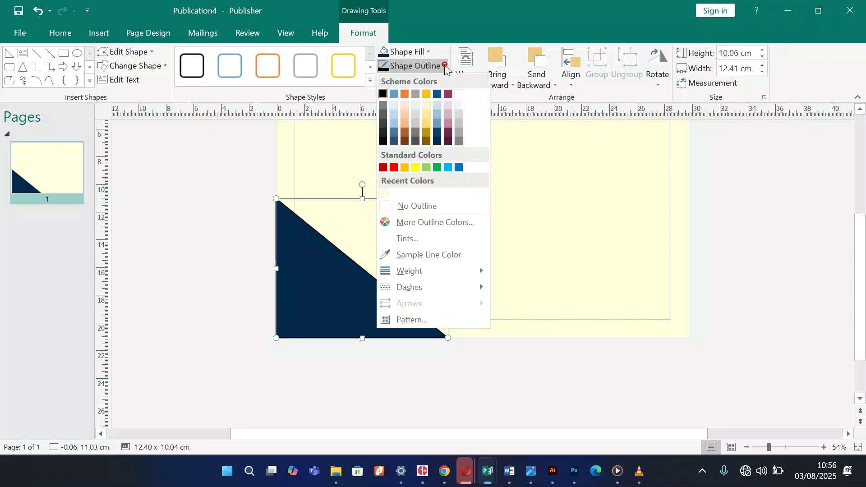
left_click(436, 132)
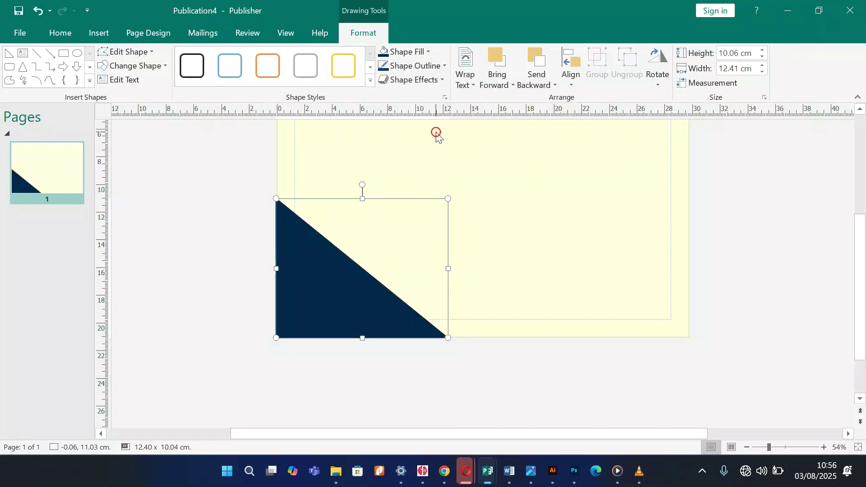
Fill the triangle with the second-darkest blue scheme shade and remove its outline.
left_click(445, 65)
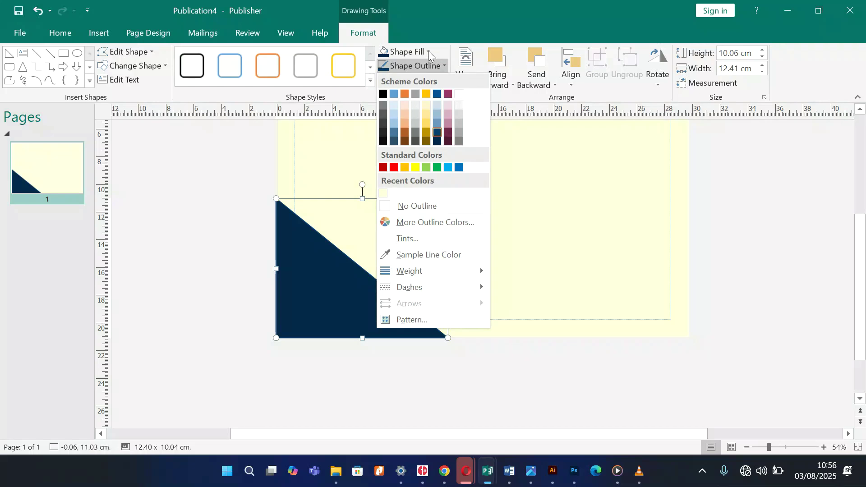
left_click(429, 51)
left_click(437, 117)
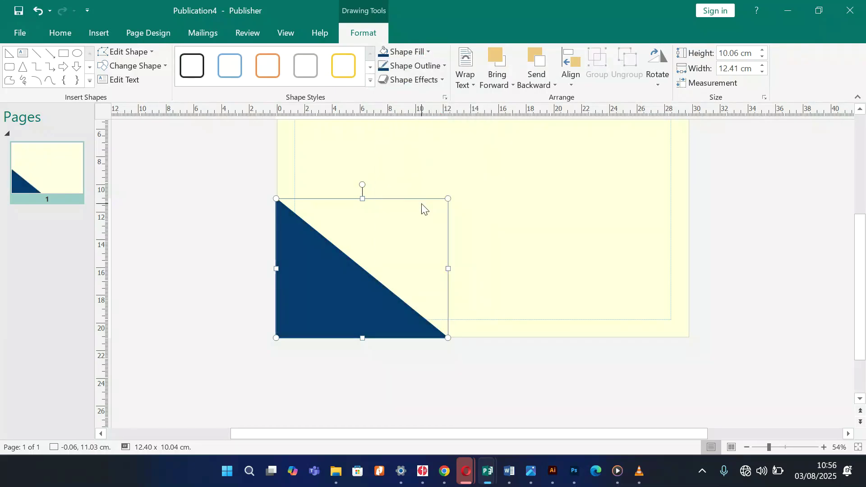
left_click(442, 67)
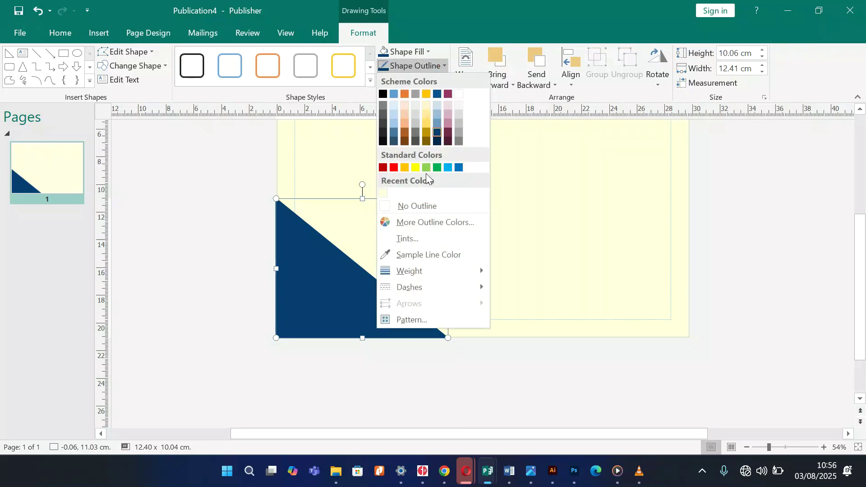
left_click(390, 209)
left_click(380, 357)
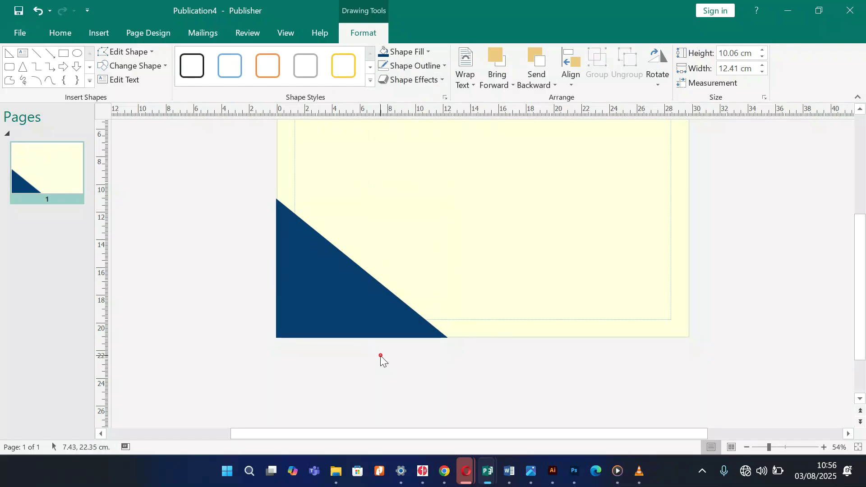
Give the triangle a linear 90° gradient fill from standard blue at 0% to dark blue at 100%.
left_click(307, 239)
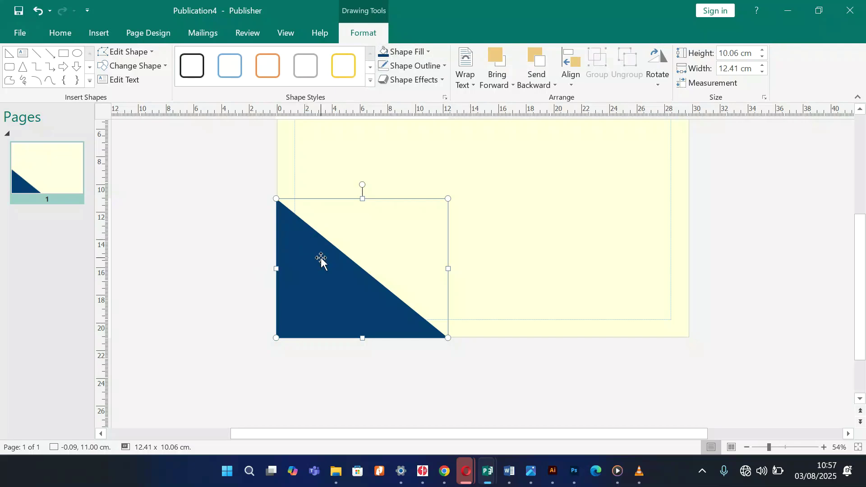
left_click(429, 51)
mouse_move(418, 275)
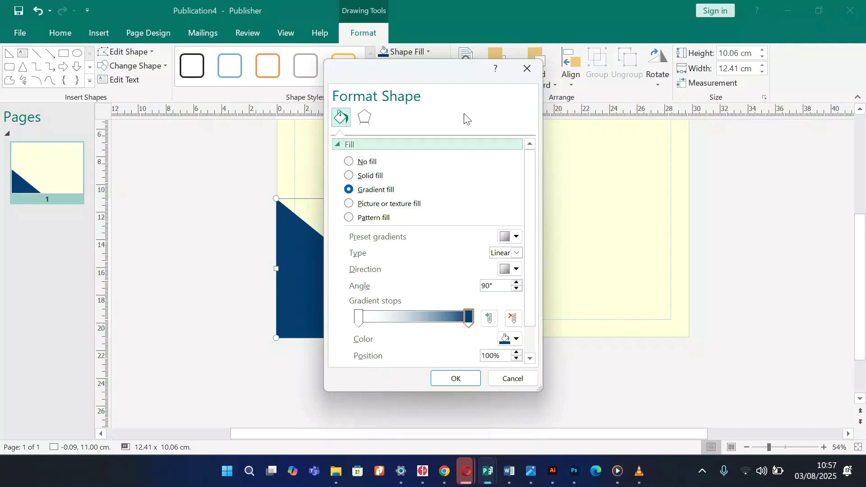
left_click_drag(444, 76, 645, 60)
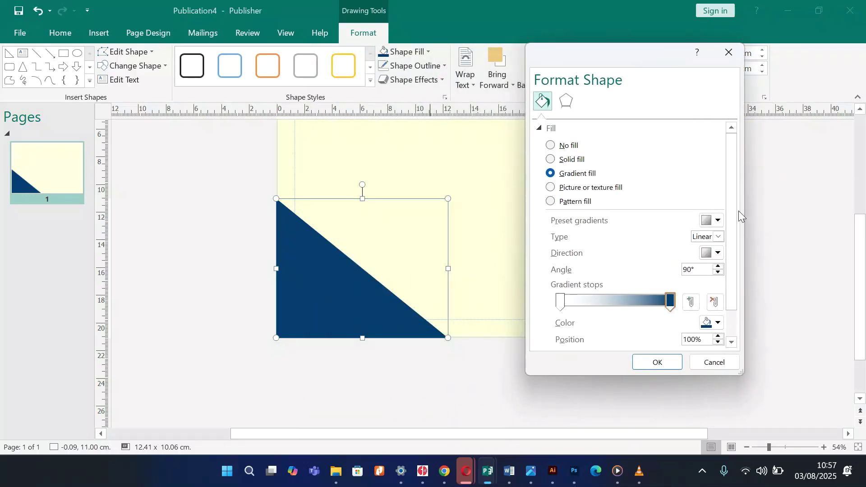
left_click(561, 302)
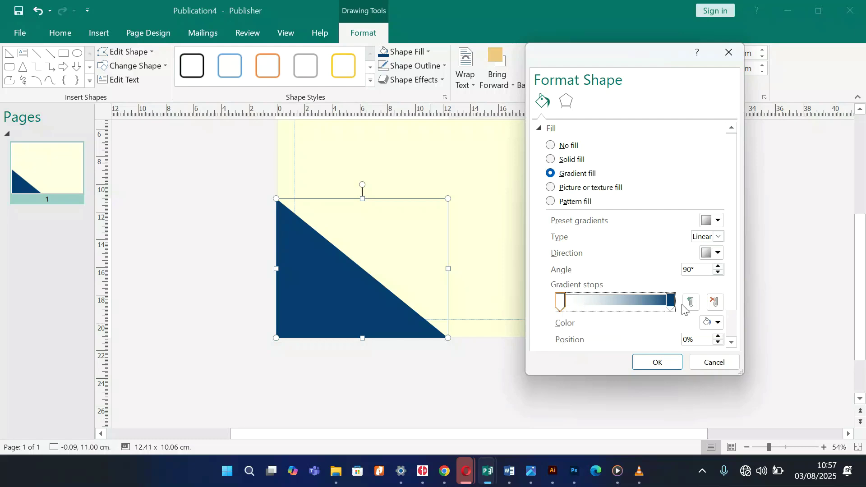
left_click(718, 323)
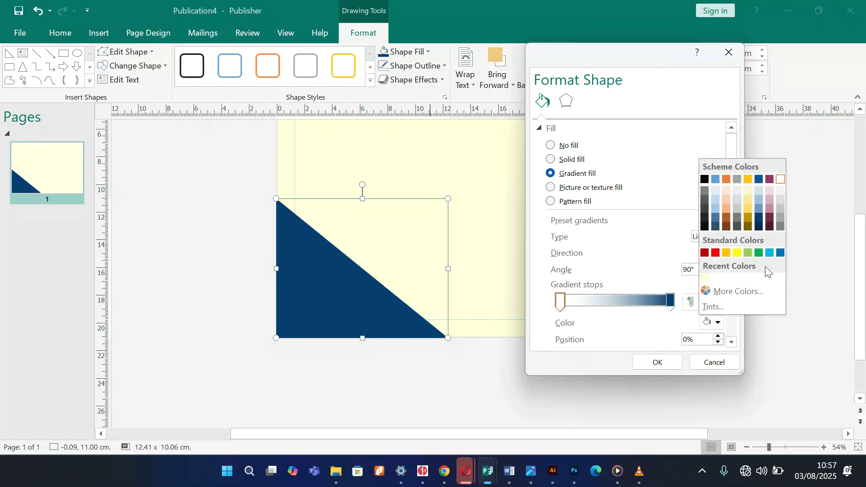
left_click(780, 253)
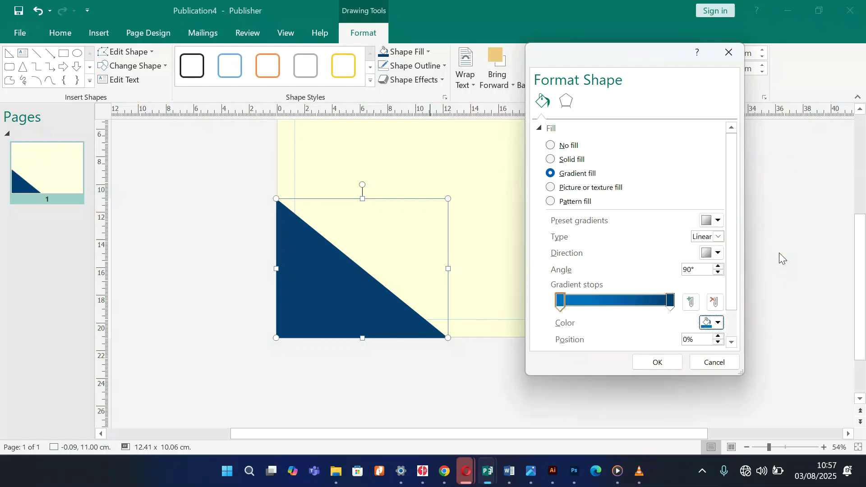
left_click(657, 361)
left_click(652, 364)
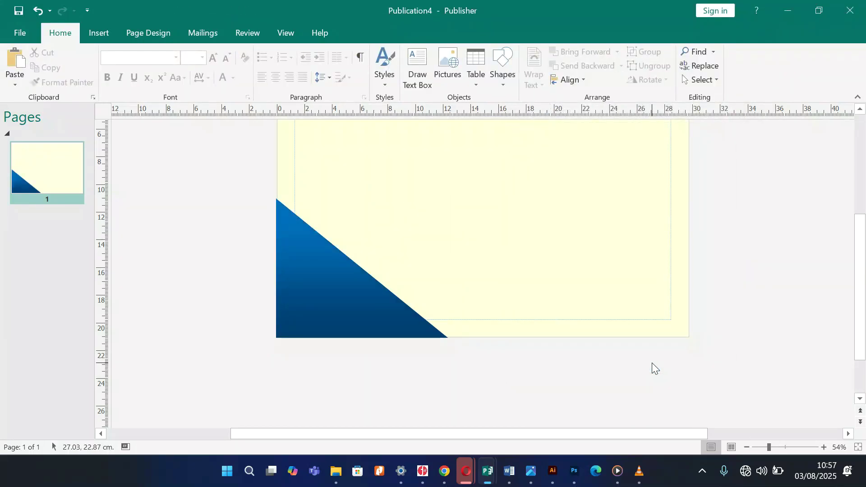
Duplicate the blue triangle in place and shrink the copy to about 11.2 cm wide and 9.1 cm high, anchored at the page corner.
left_click(307, 288)
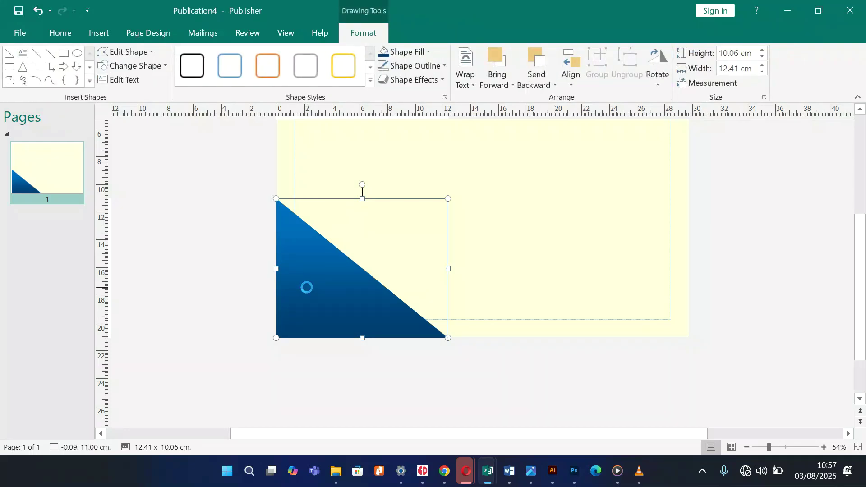
mouse_move(307, 289)
left_mouse_down()
mouse_move(333, 270)
mouse_move(310, 285)
left_mouse_up()
left_click_drag(448, 198, 431, 212)
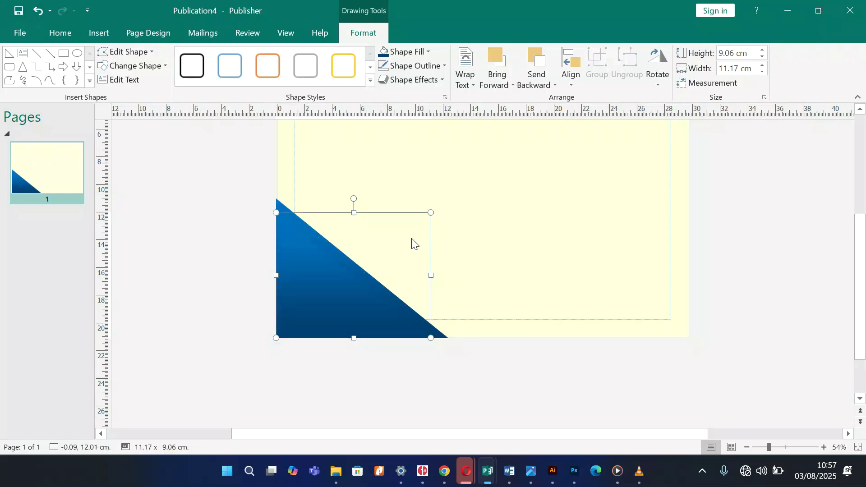
left_click(490, 348)
Shrink the front triangle copy further to about 10.1 cm wide and 8.2 cm high.
left_click(323, 287)
mouse_move(523, 471)
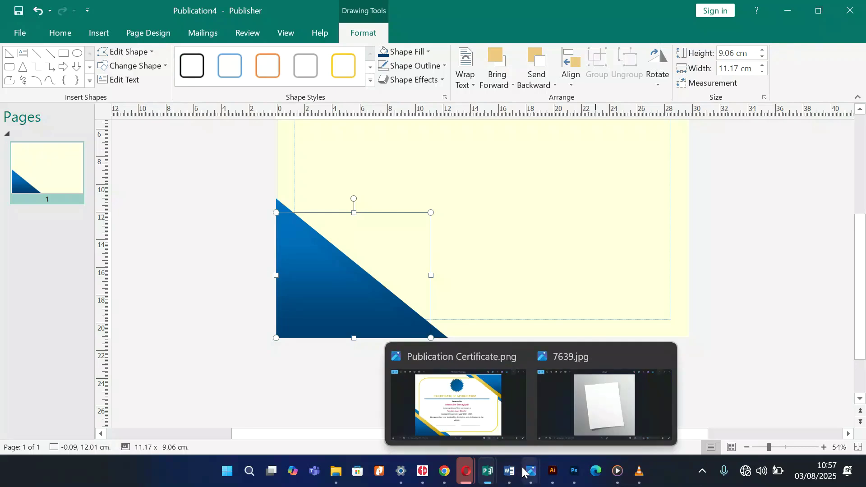
mouse_move(458, 394)
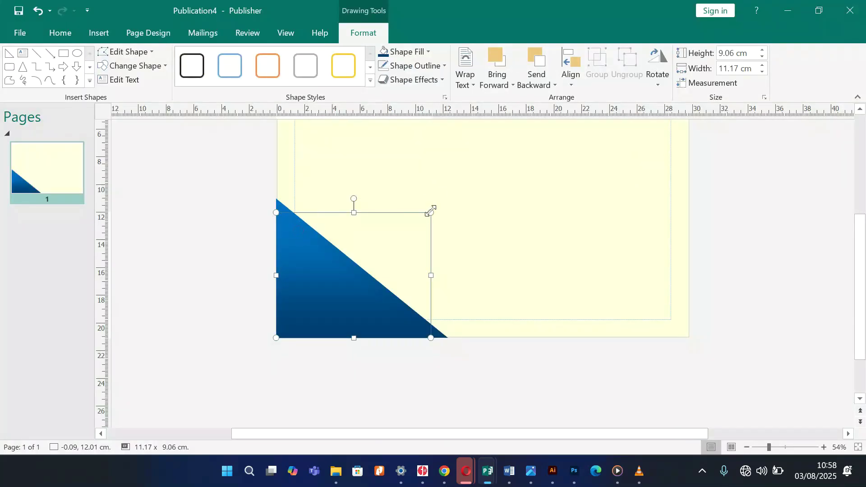
left_click_drag(429, 214, 413, 230)
key("Escape")
left_click(426, 375)
Change the larger rear triangle's linear 90° gradient to gold, with dark gold at 0% and light gold at 100%.
left_click(330, 258)
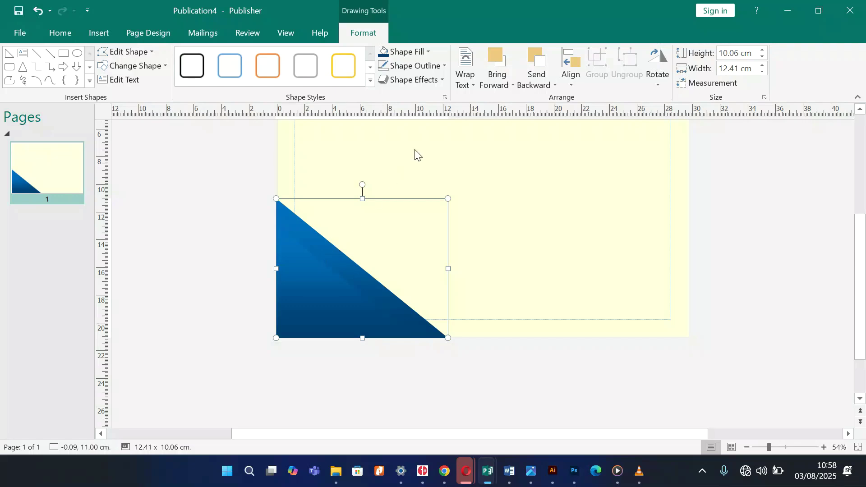
left_click(428, 52)
mouse_move(407, 269)
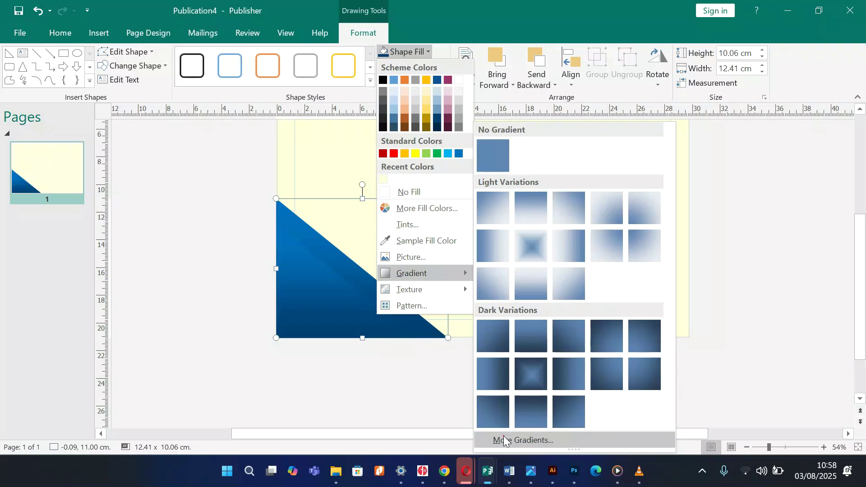
left_click(507, 437)
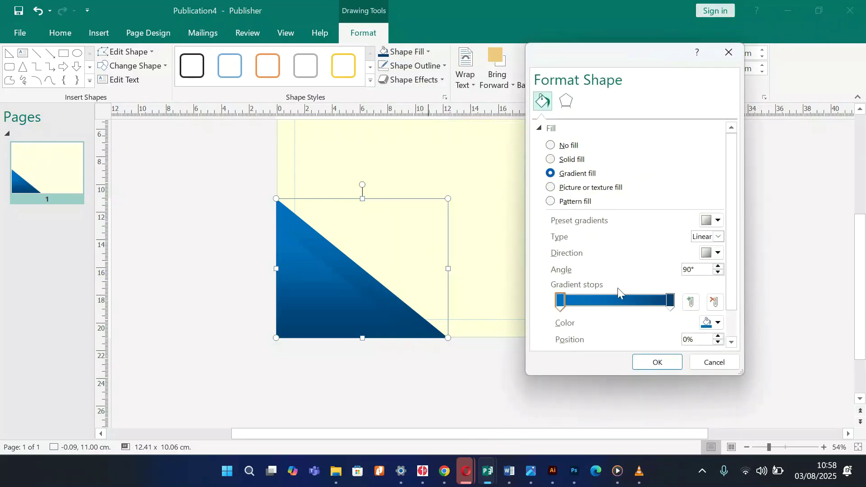
left_click(671, 303)
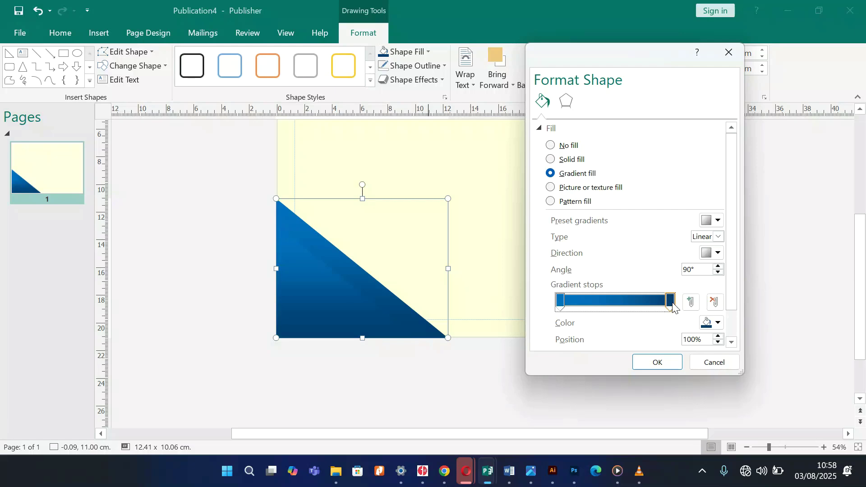
left_click(717, 323)
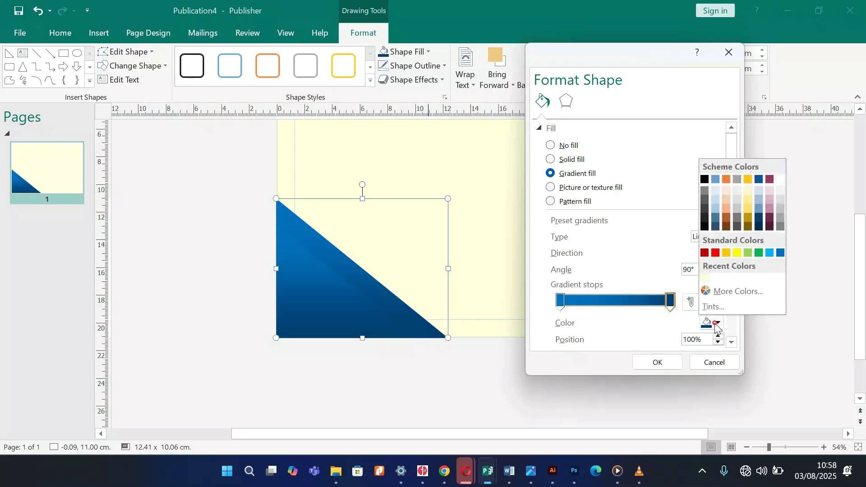
left_click(749, 212)
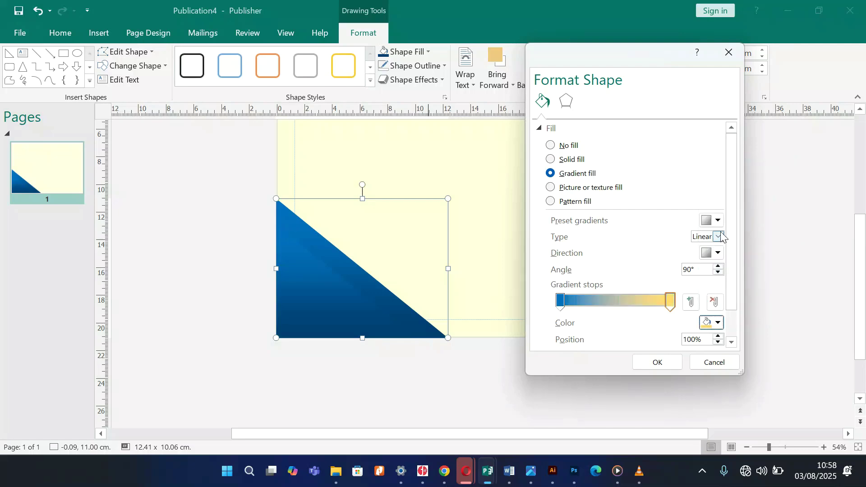
left_click(562, 300)
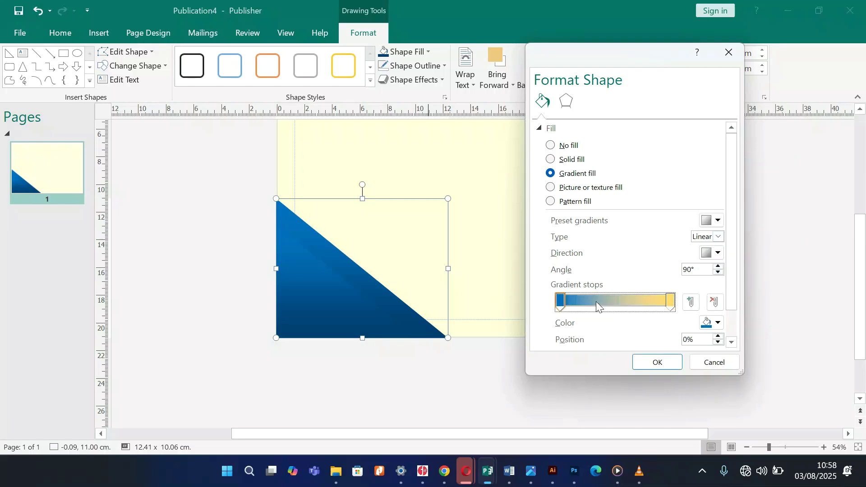
left_click(717, 322)
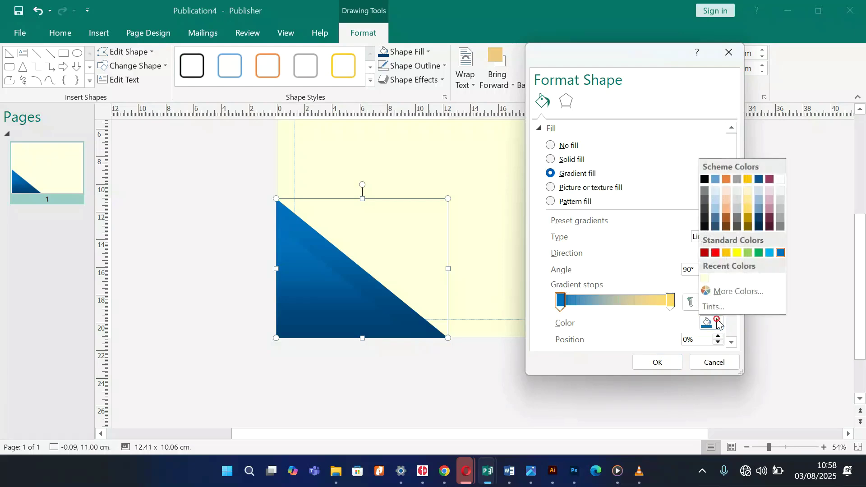
left_click(749, 214)
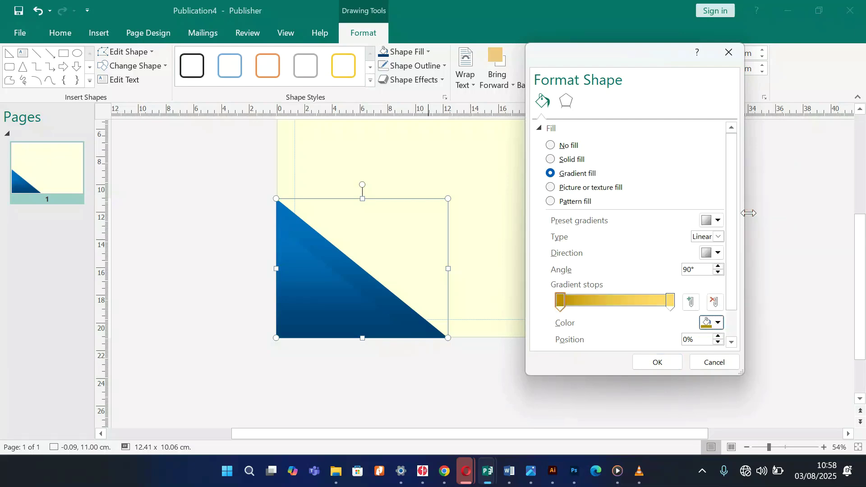
left_click(658, 363)
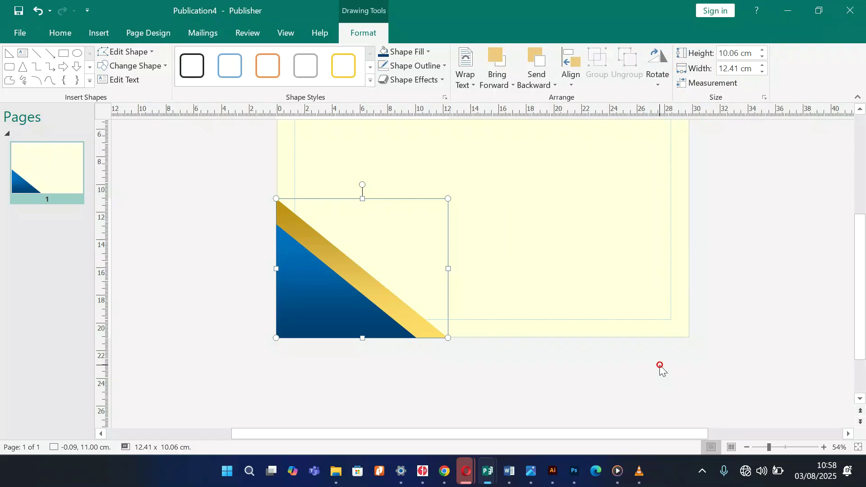
left_click(660, 367)
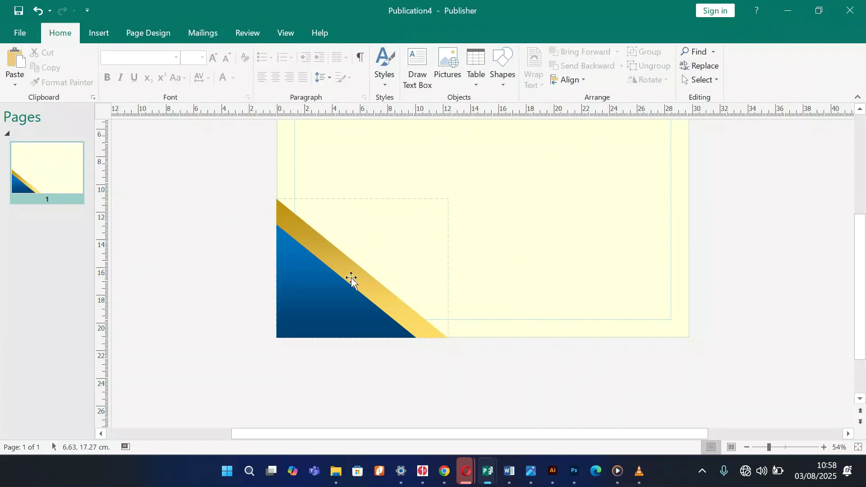
Enlarge the front blue triangle to about 10.8 cm wide and 8.7 cm high to narrow the gold band.
left_click(316, 300)
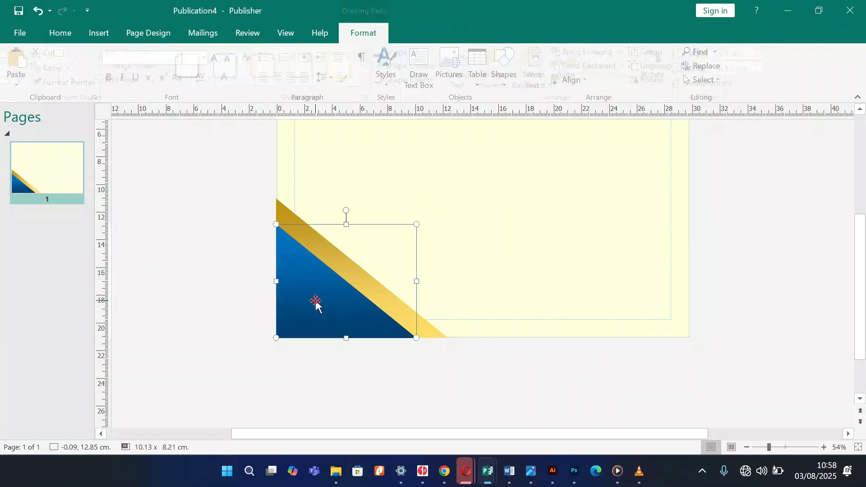
left_click(414, 223)
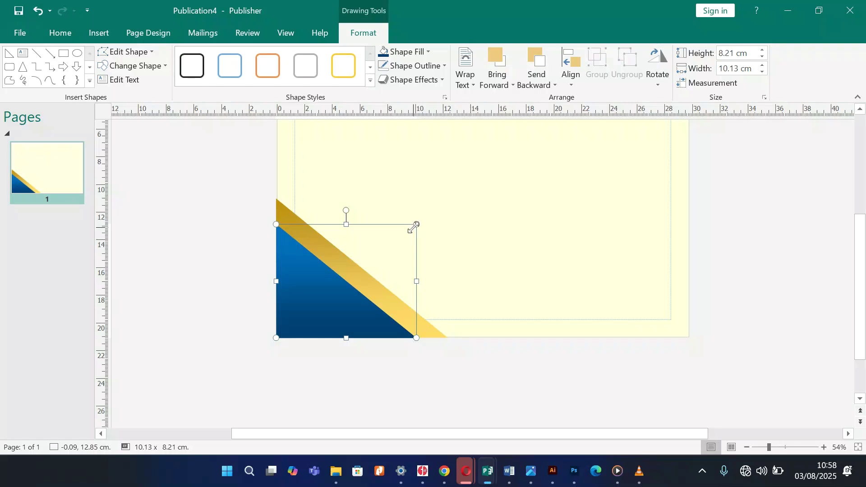
left_click(413, 227)
left_click(323, 309)
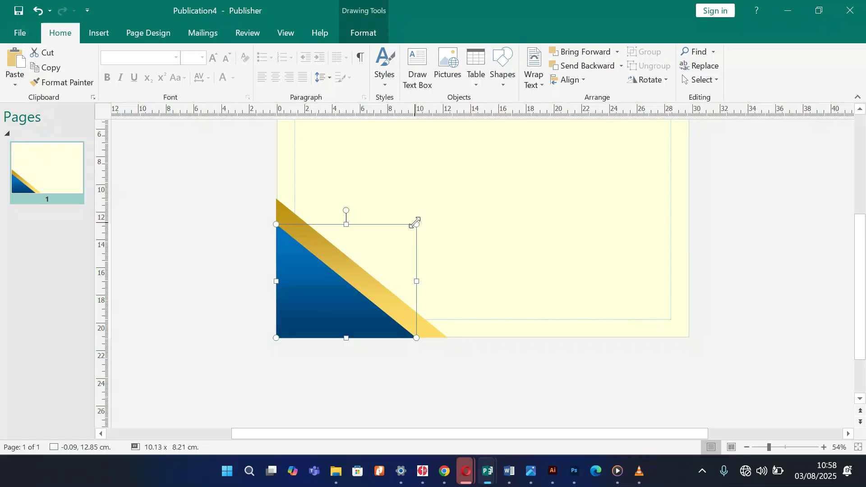
left_click_drag(415, 223, 425, 216)
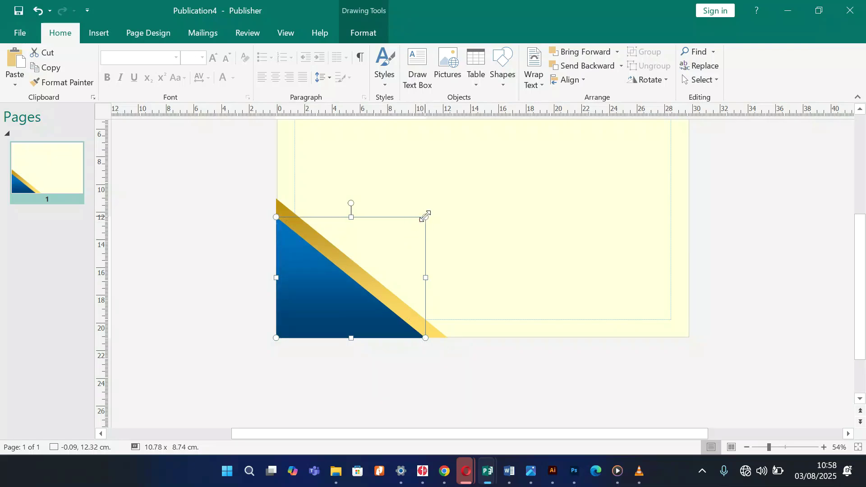
left_click(473, 400)
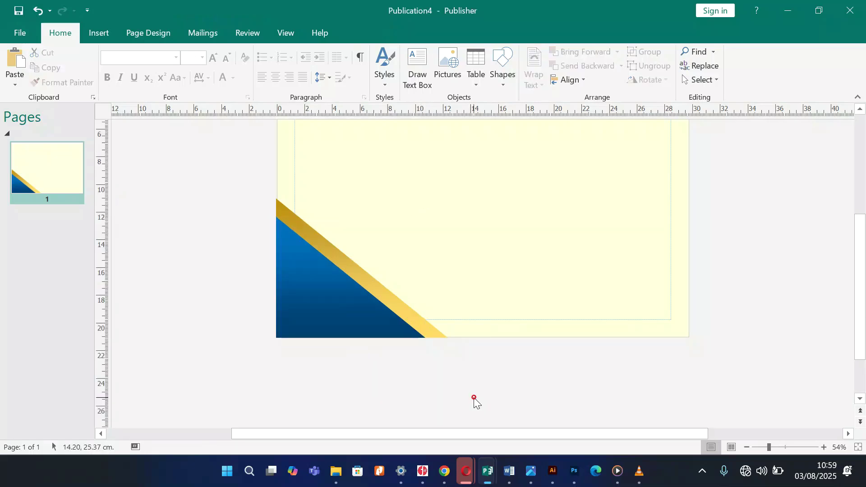
Duplicate the gold triangle, align the copy to the page corner and enlarge it to about 13.7 cm wide and 11.1 cm high.
left_click(361, 284)
left_click(363, 279)
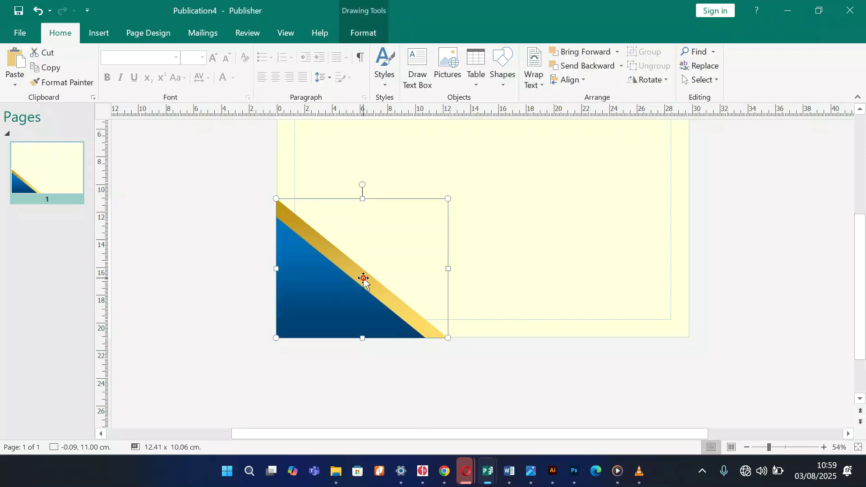
key("ctrl+v")
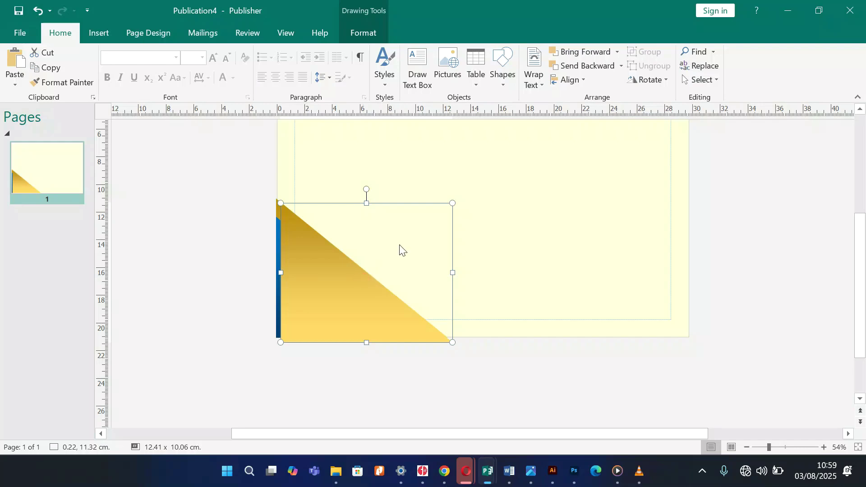
left_click_drag(345, 268, 340, 263)
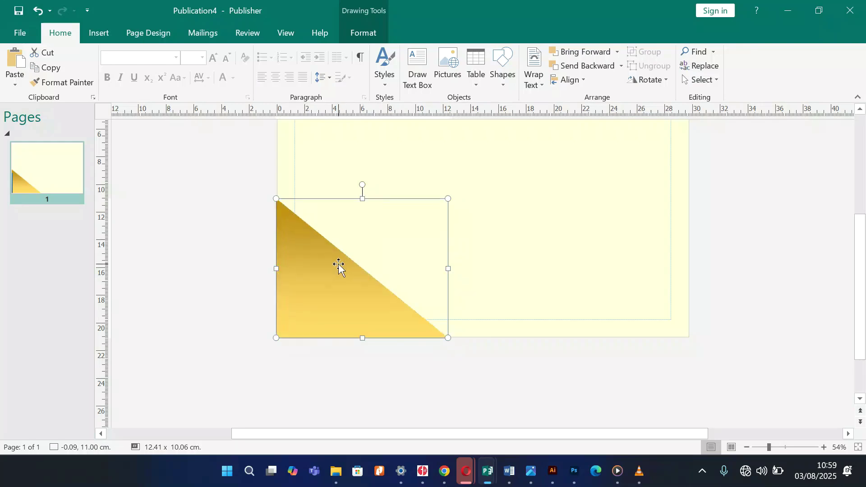
left_click_drag(449, 199, 466, 188)
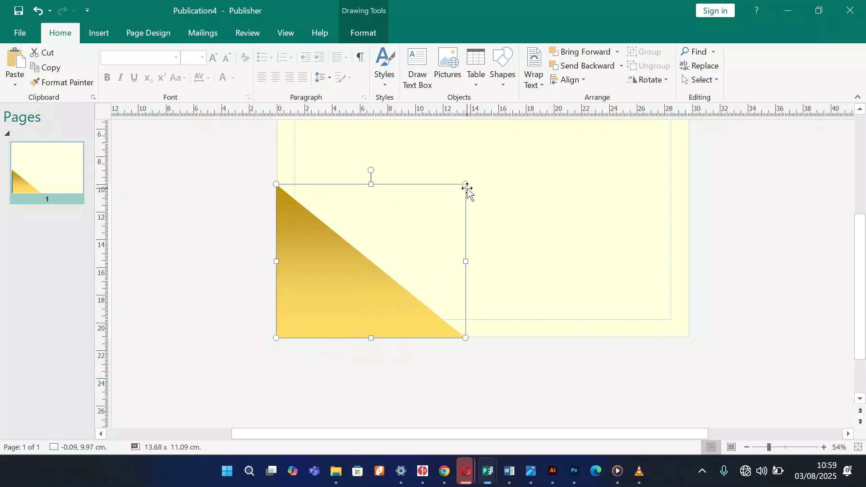
Fill the enlarged triangle copy with solid standard blue.
mouse_move(530, 473)
mouse_move(500, 419)
left_click(365, 33)
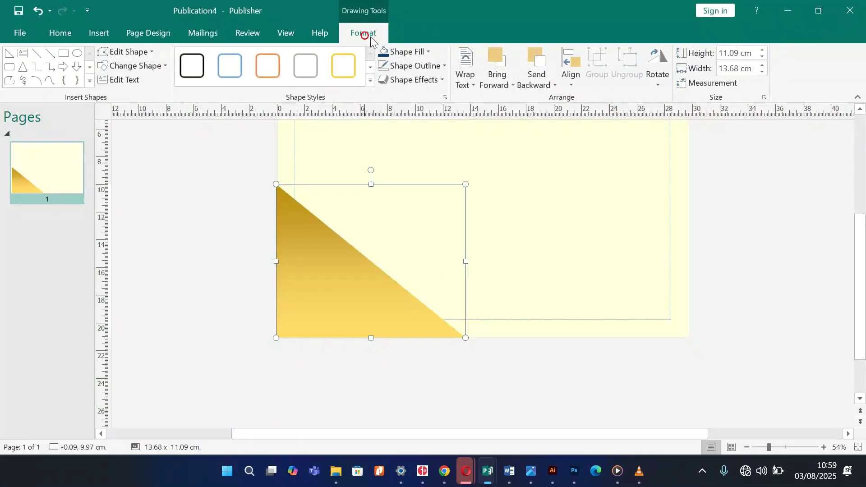
left_click(427, 52)
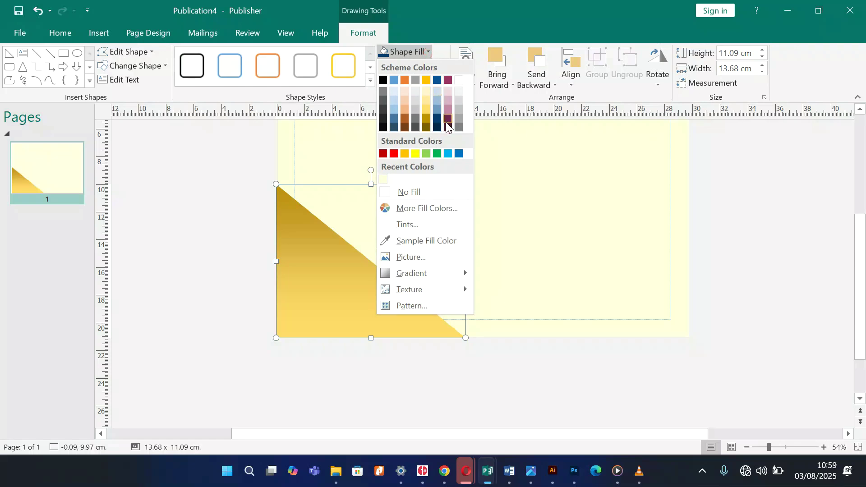
left_click(458, 153)
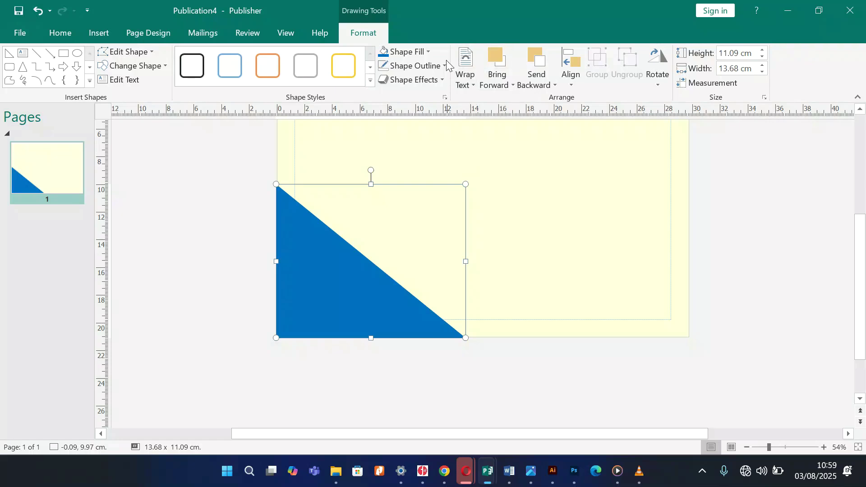
Apply a linear 90° gradient to the largest triangle, with light blue at 0% and blue at 100%.
left_click(430, 52)
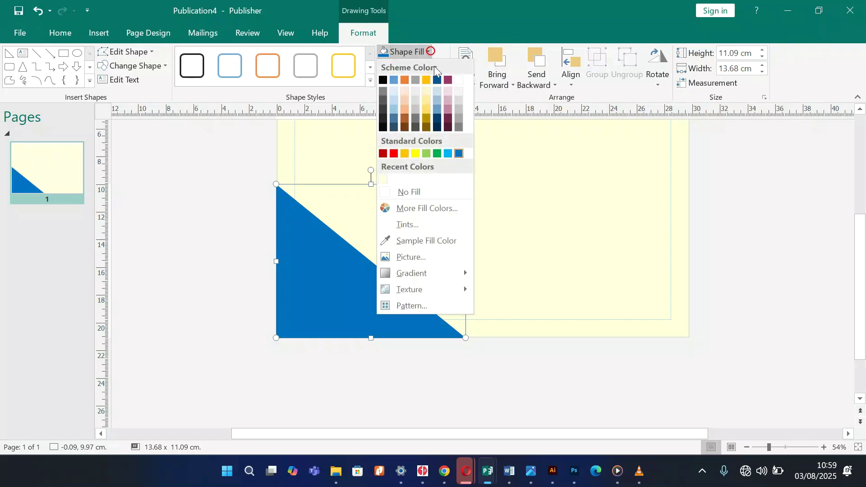
mouse_move(424, 272)
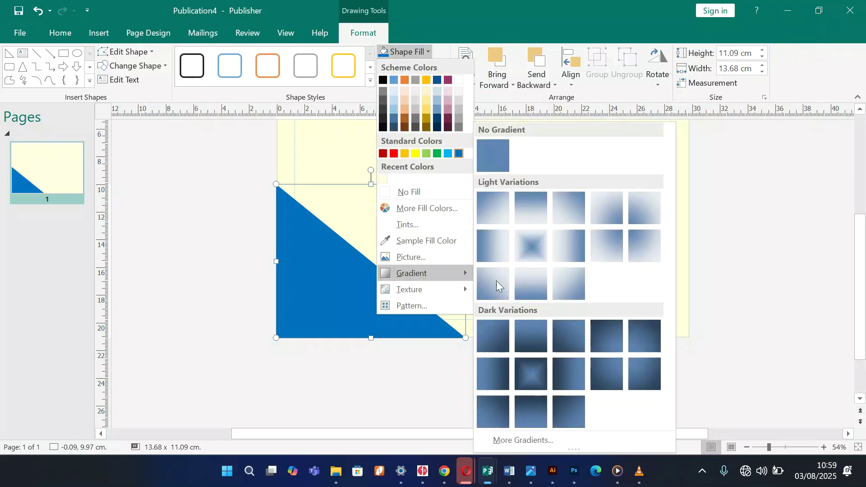
left_click(512, 441)
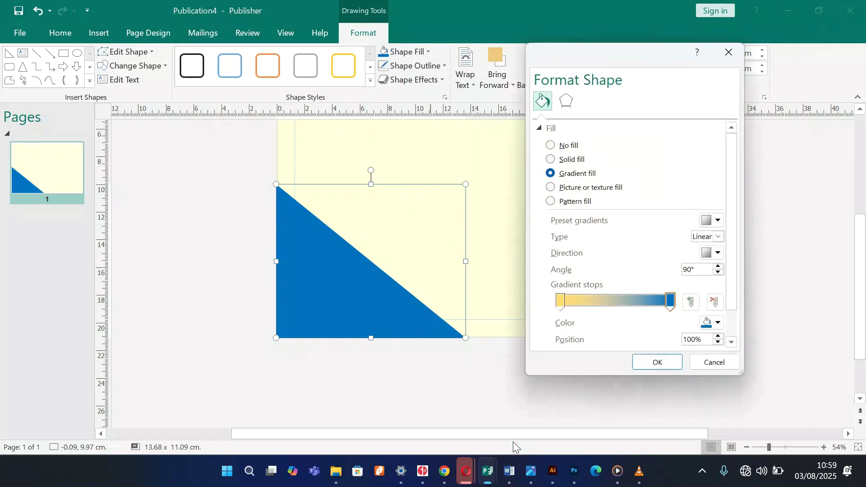
left_click(670, 301)
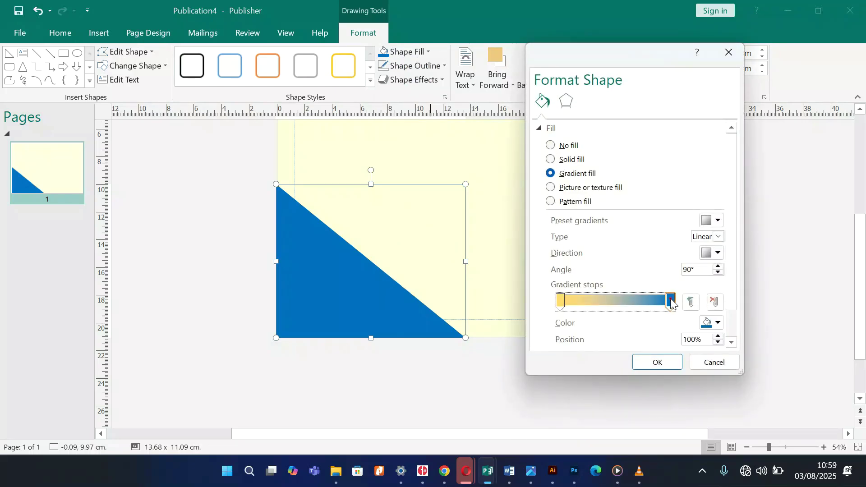
left_click(718, 322)
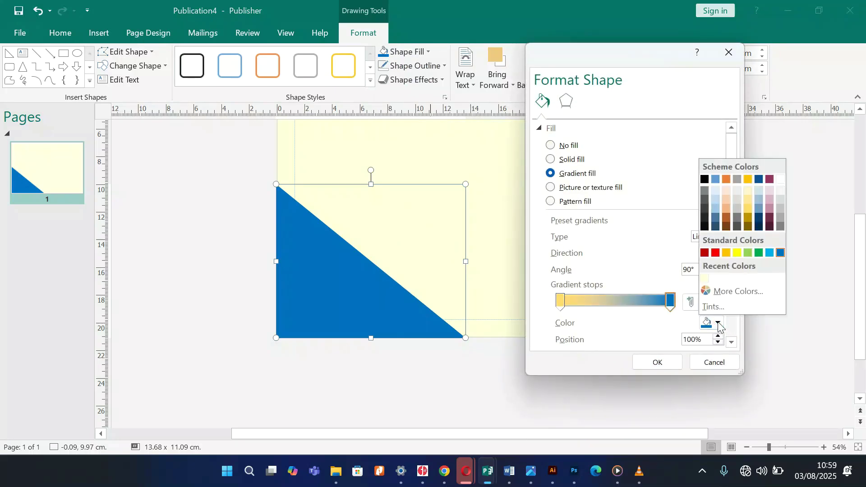
left_click(719, 324)
left_click(561, 302)
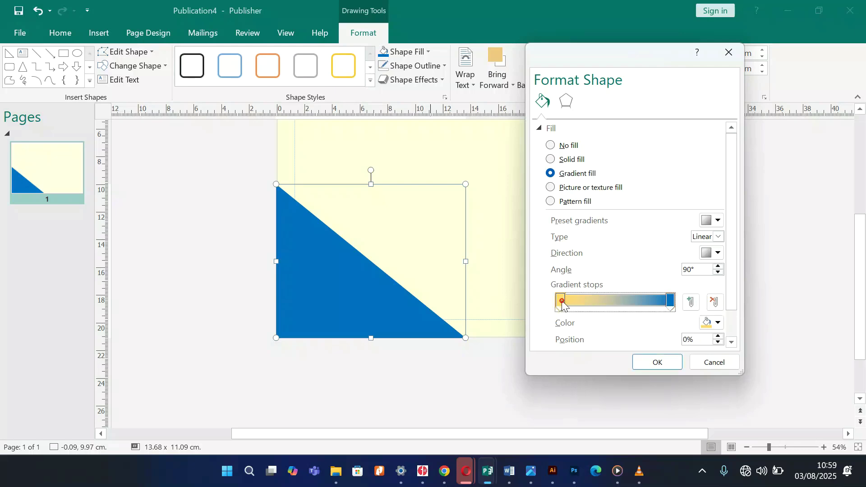
left_click(719, 323)
left_click(768, 254)
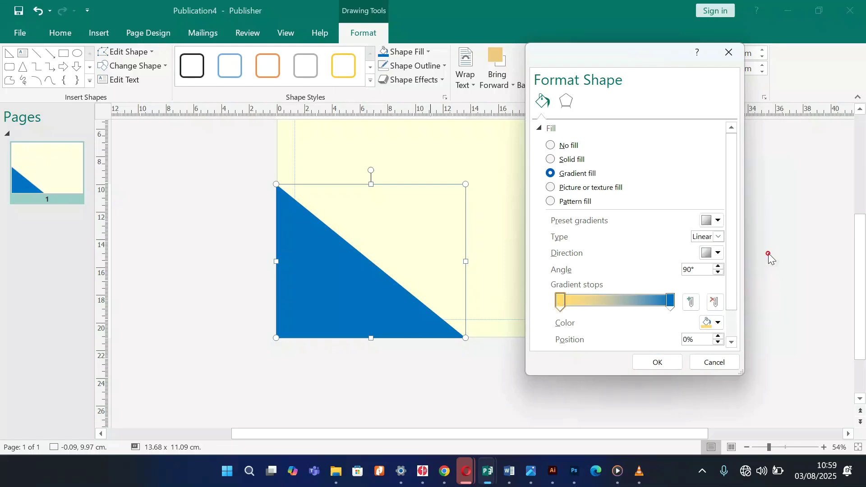
left_click(648, 363)
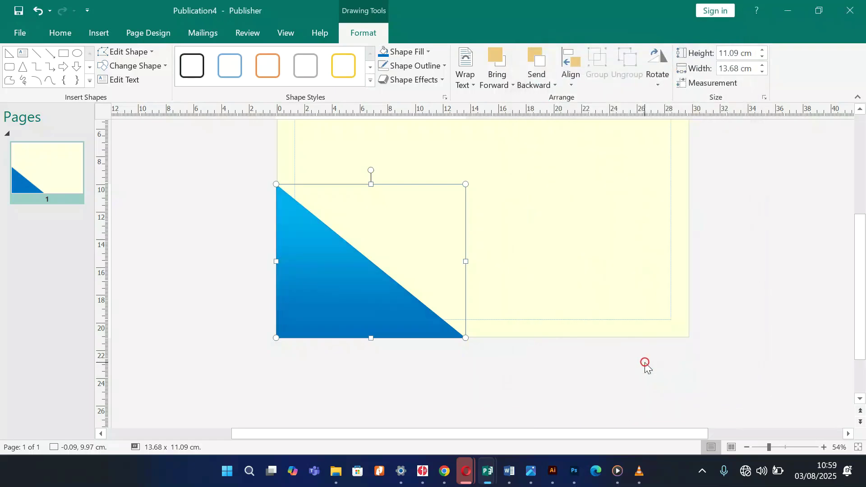
left_click(645, 363)
Send the largest light-blue triangle to the back, behind the gold and dark-blue triangles.
left_click(369, 312)
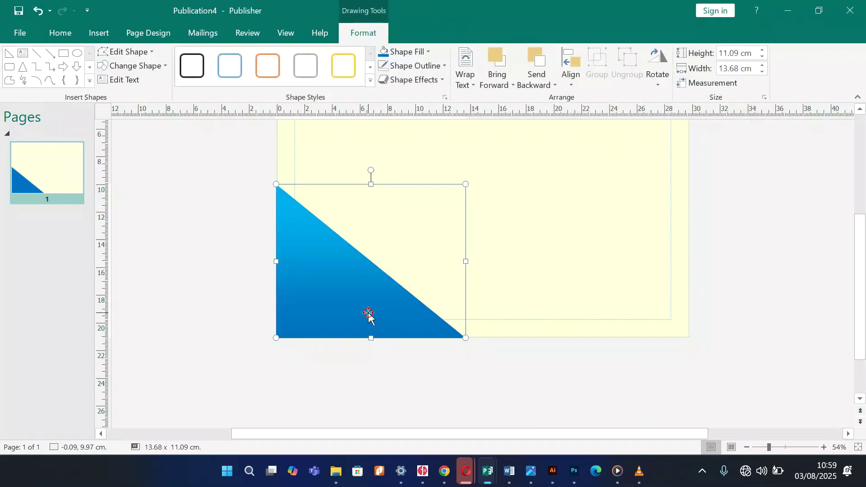
left_click(555, 86)
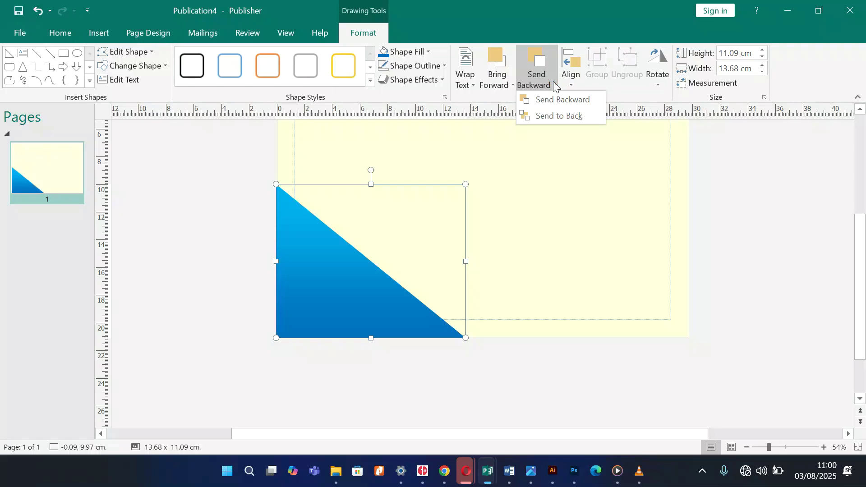
left_click(552, 115)
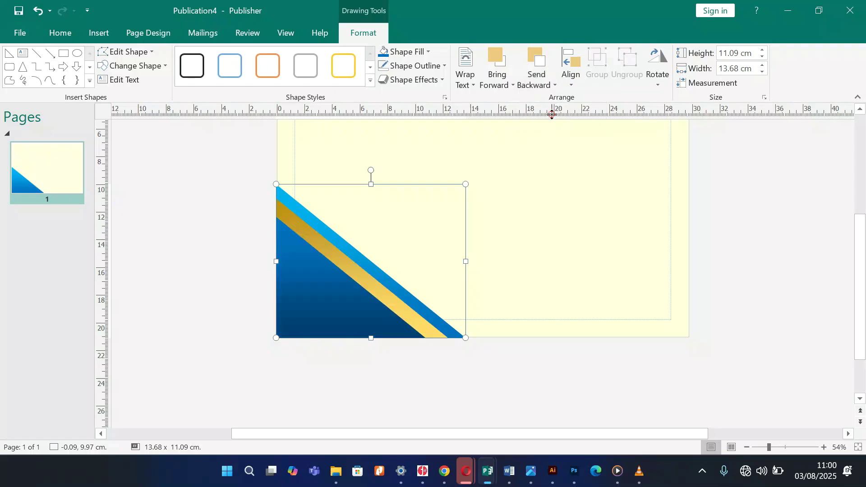
left_click(533, 349)
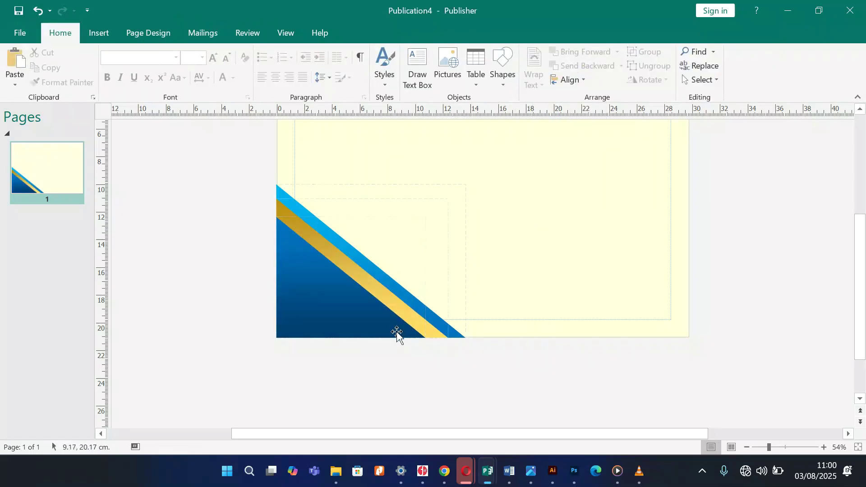
Shrink the middle gold triangle slightly from its outer corner to narrow the gold band.
left_click(353, 277)
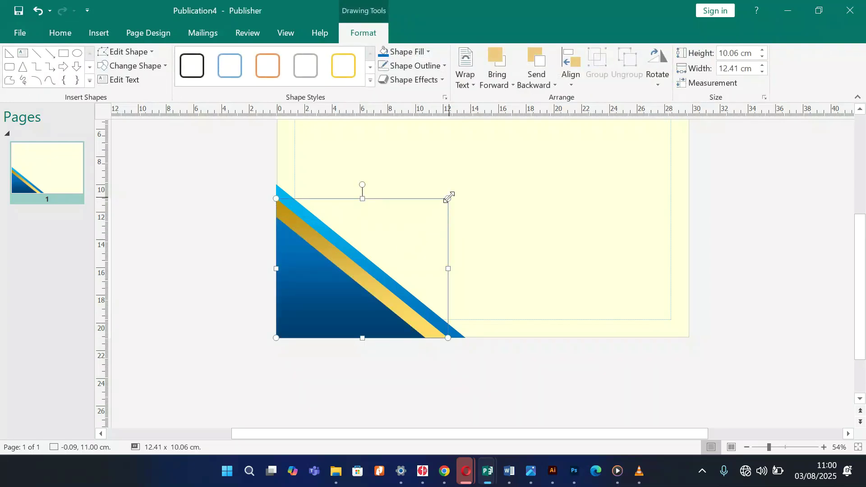
left_click_drag(448, 198, 446, 202)
left_click(572, 362)
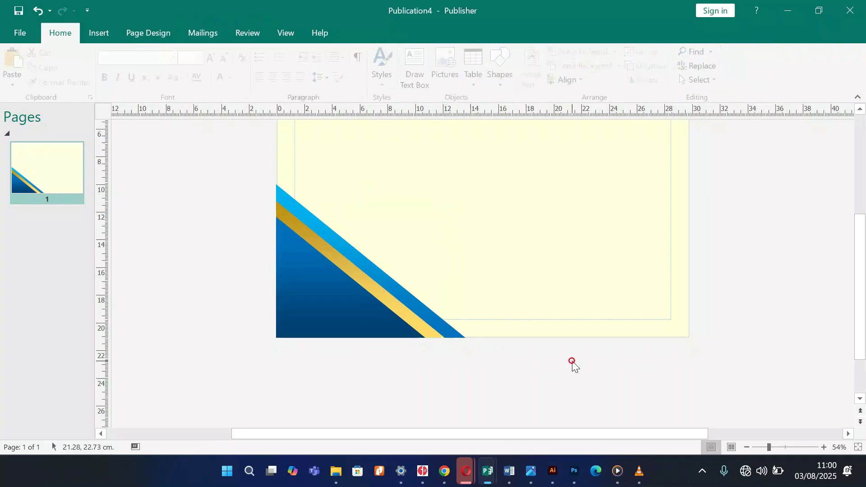
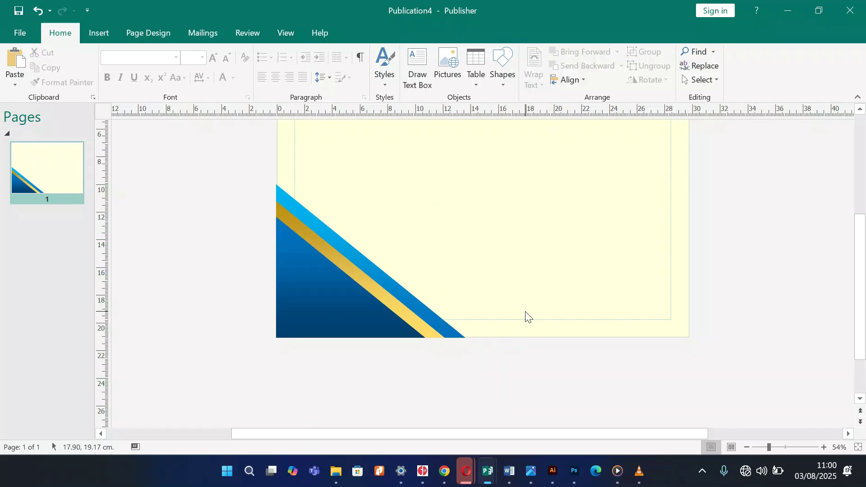
Draw a rounded rectangle about 27.2 cm wide and 18.6 cm high along the page's margin guides.
left_click(300, 320)
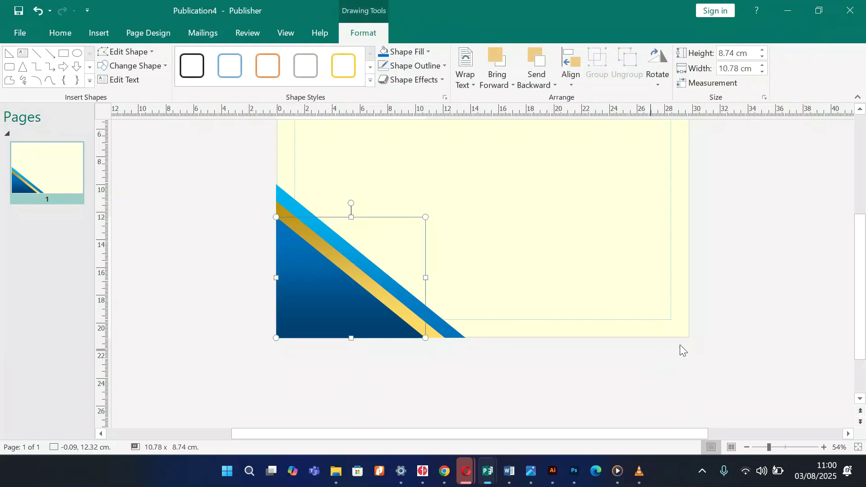
left_click(747, 447)
left_click(746, 448)
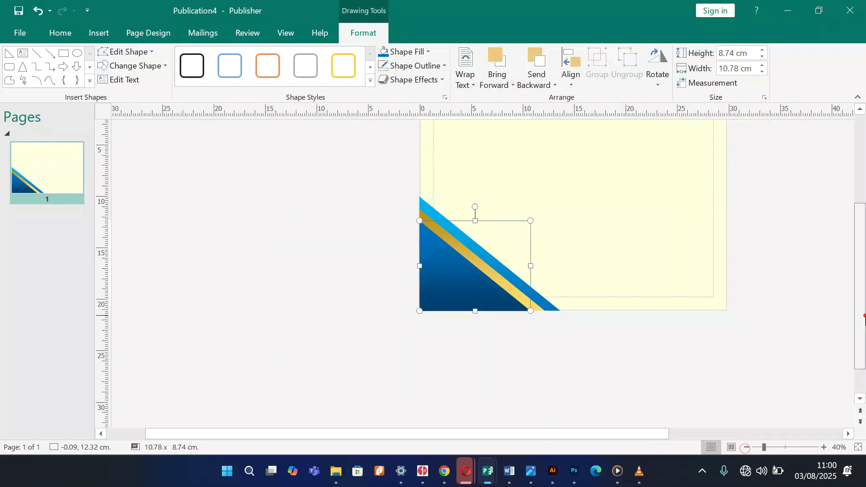
left_click_drag(864, 321, 864, 294)
left_click(791, 222)
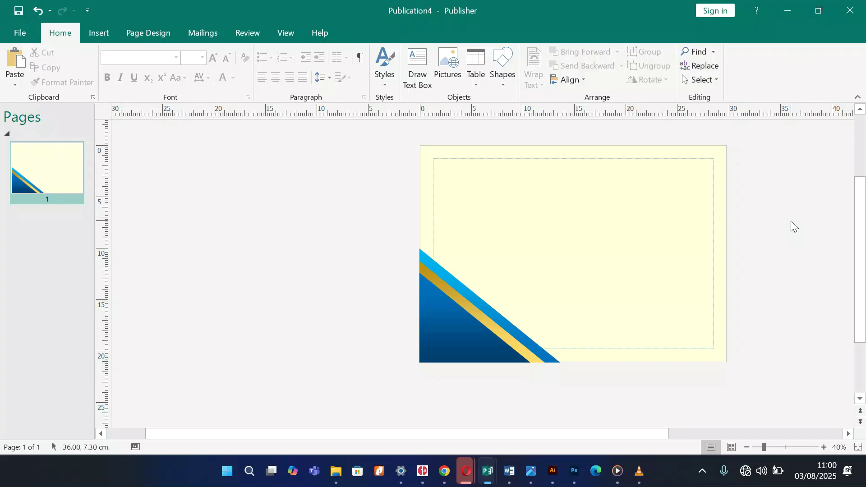
left_click_drag(591, 430, 632, 434)
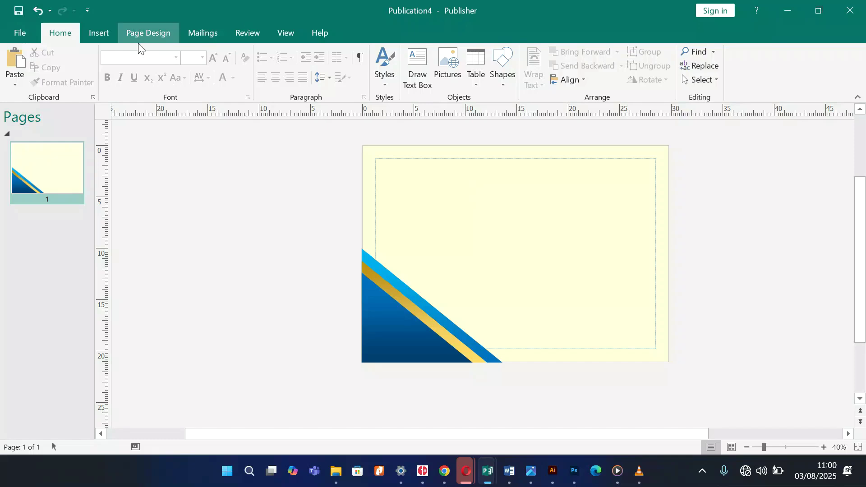
left_click(99, 34)
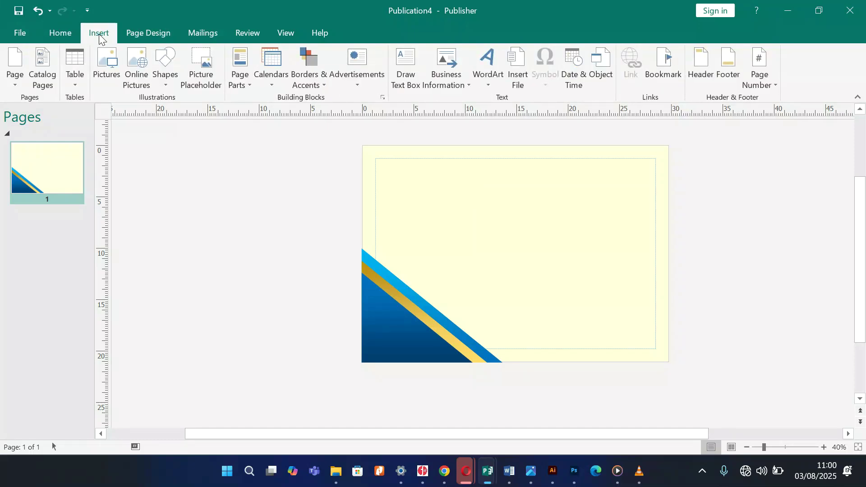
left_click(165, 76)
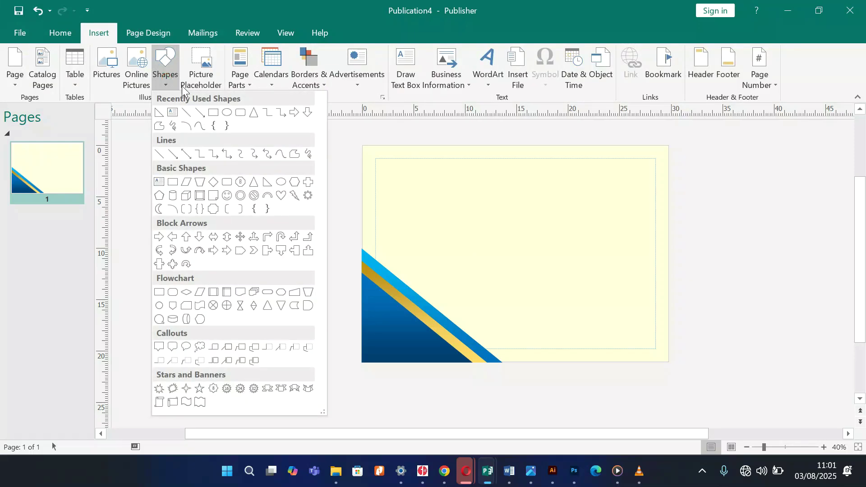
left_click(242, 113)
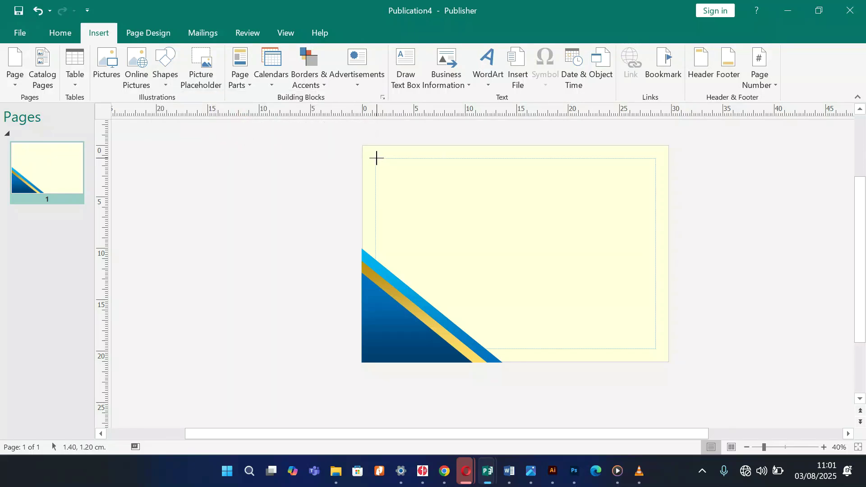
left_click_drag(374, 158, 676, 350)
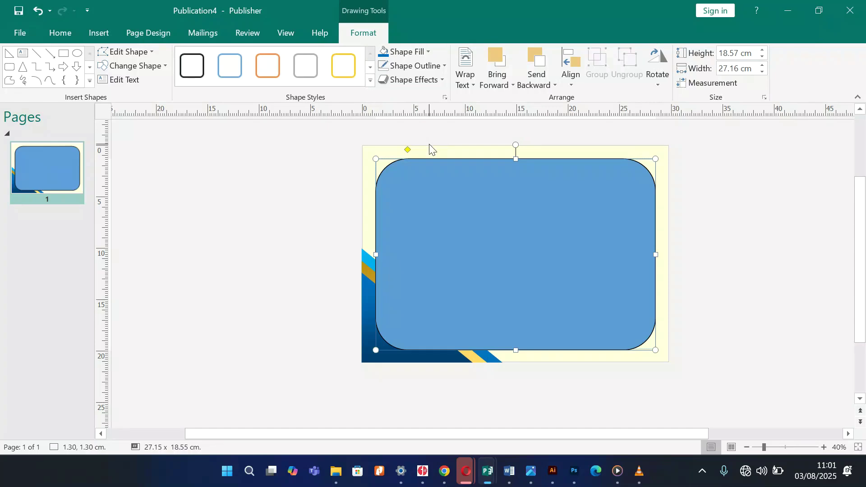
Fill the rounded rectangle with white and apply the gold-outline shape style to it.
left_click(428, 52)
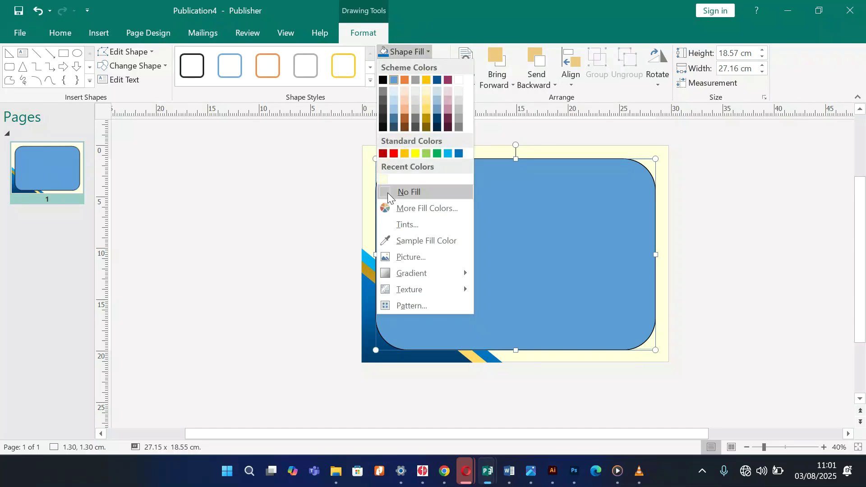
left_click(408, 192)
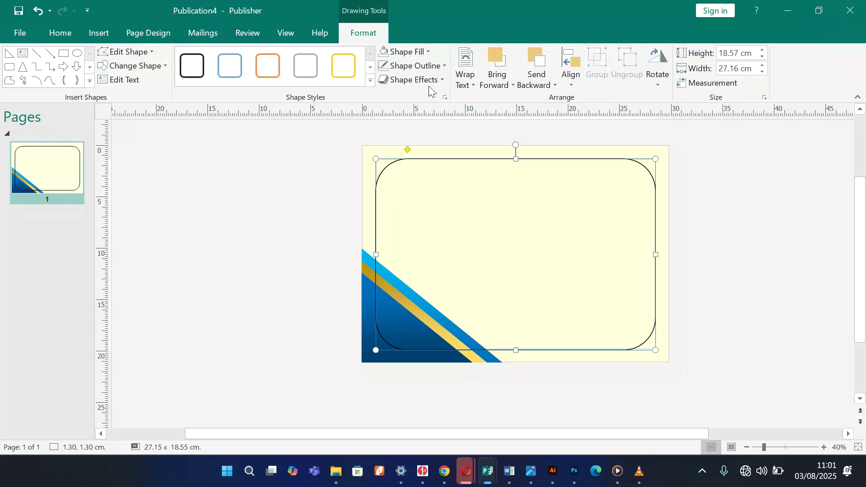
left_click(426, 52)
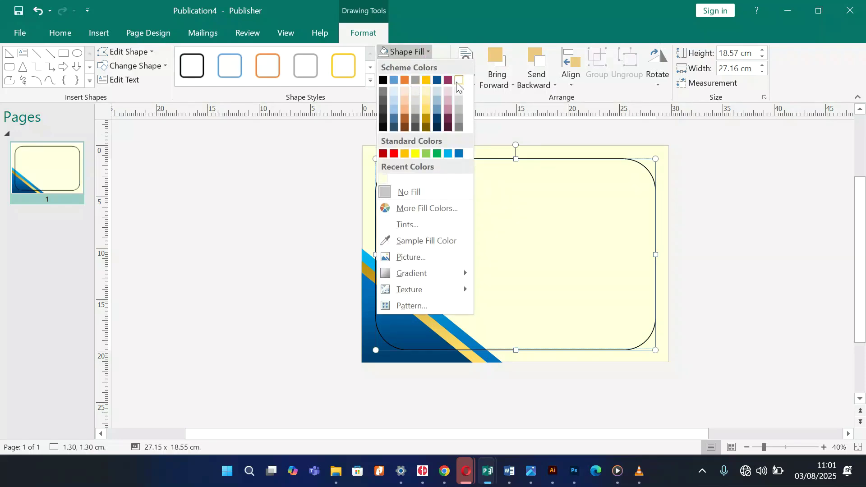
left_click(456, 82)
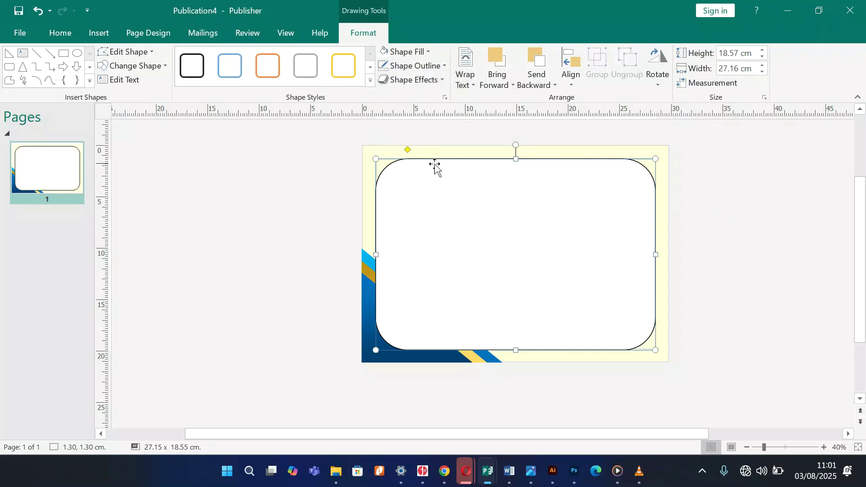
left_click(354, 66)
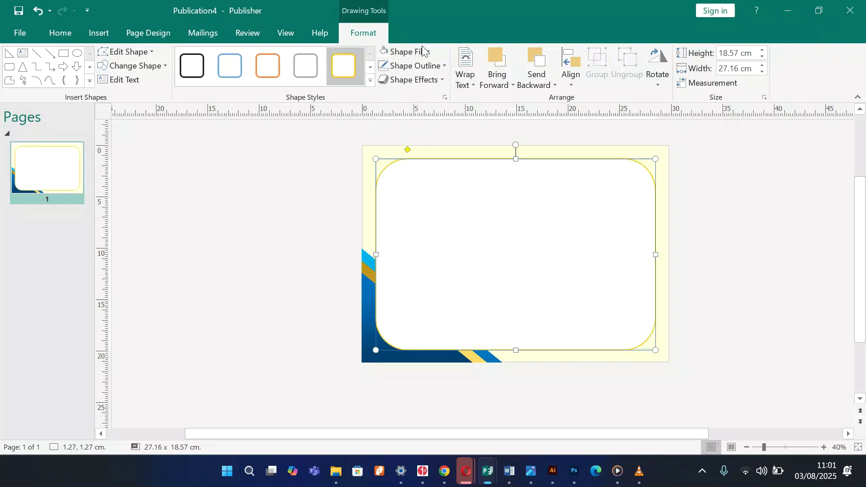
Set the outline weight of the rounded rectangle frame to 3 pt.
left_click(444, 65)
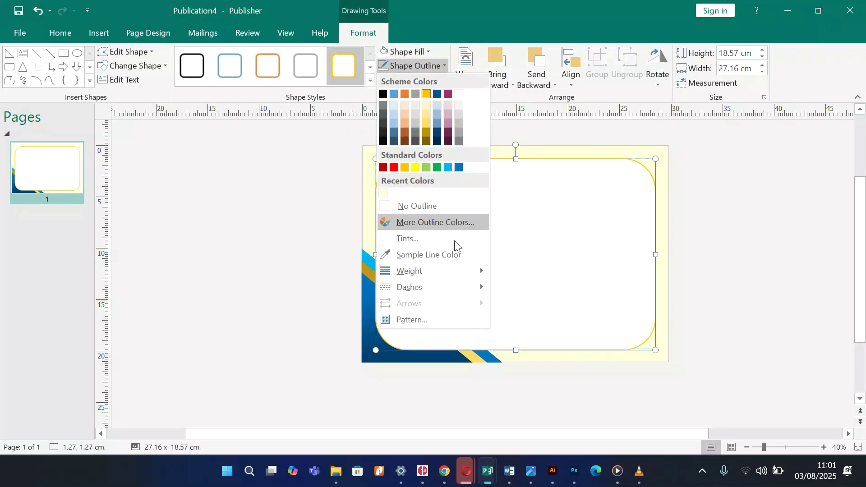
mouse_move(454, 272)
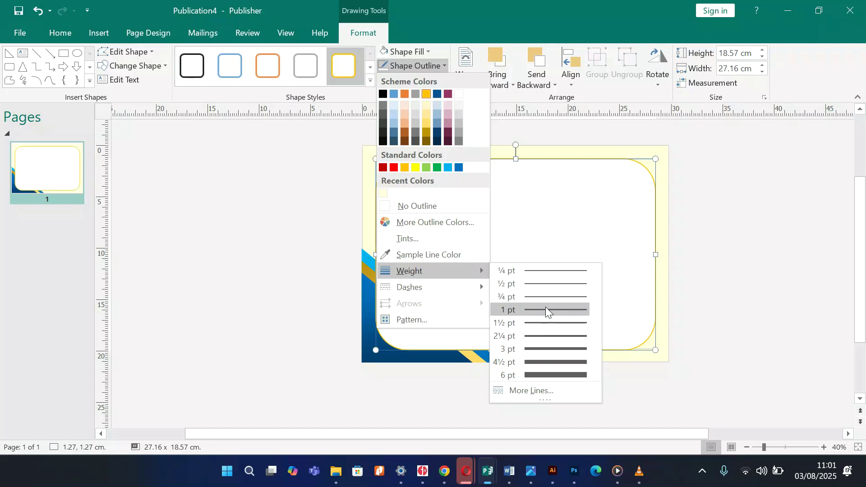
left_click(538, 348)
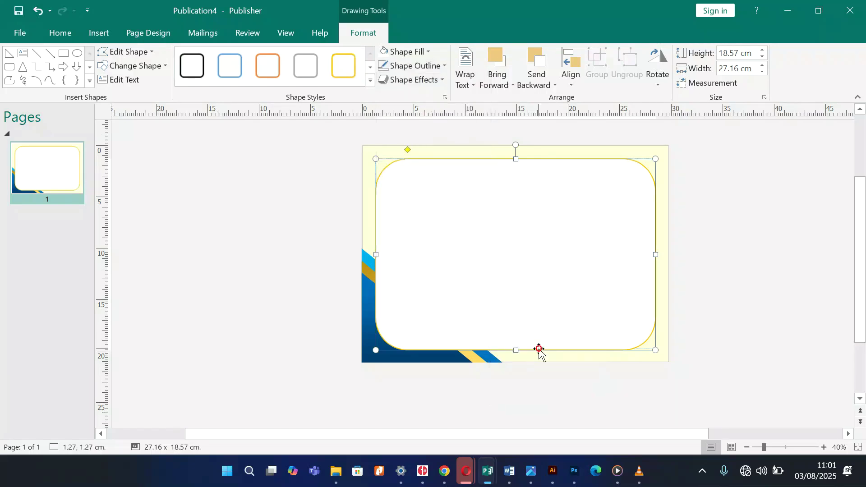
left_click(759, 296)
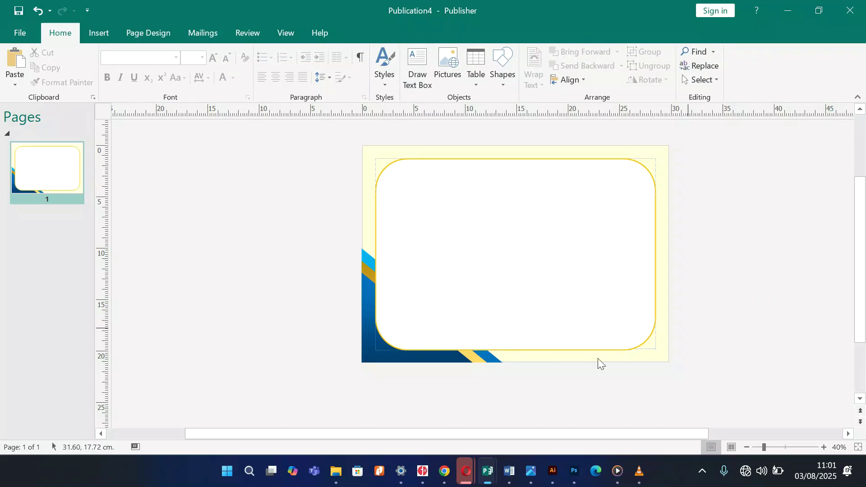
Bring the dark-blue and gold corner triangles to the front, above the rounded frame.
left_click(368, 329)
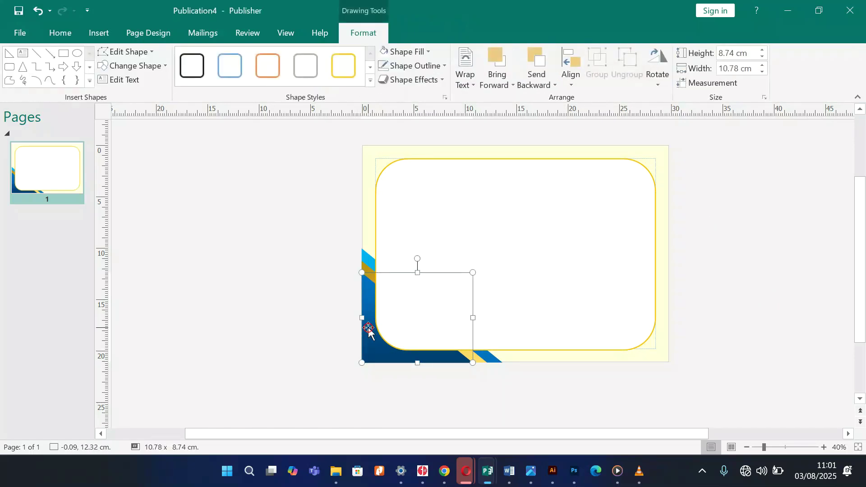
left_click(365, 269, "shift")
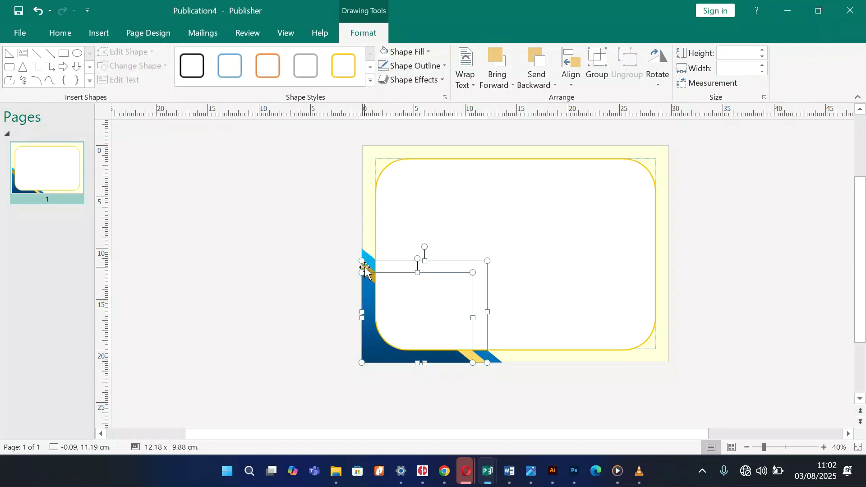
right_click(365, 270)
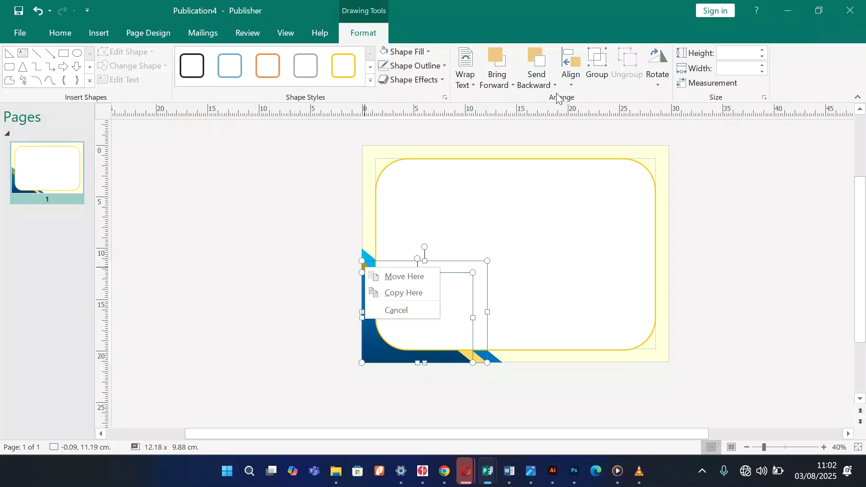
left_click(513, 85)
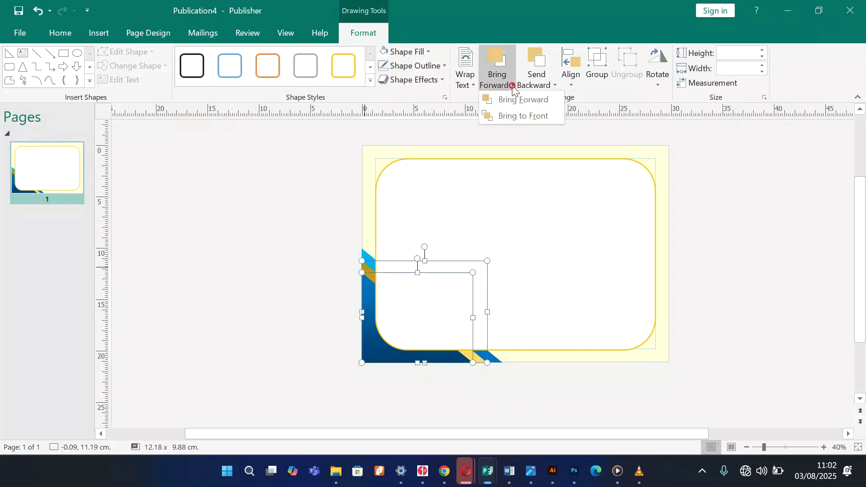
left_click(521, 118)
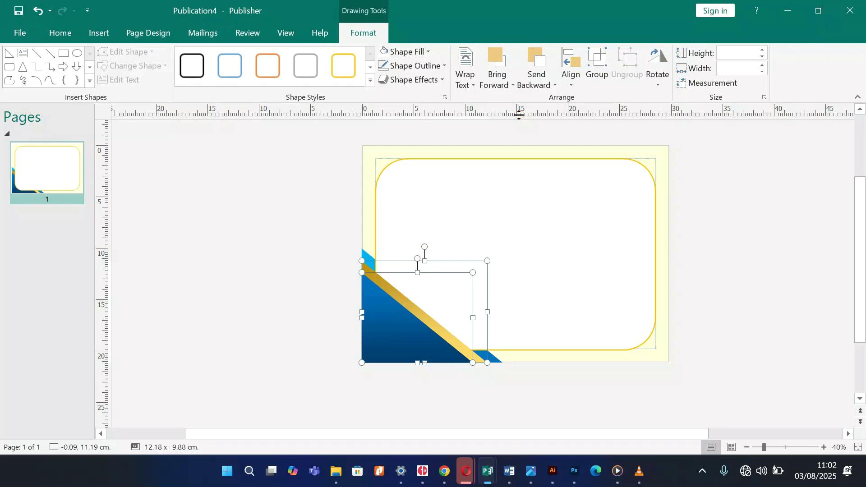
left_click(739, 276)
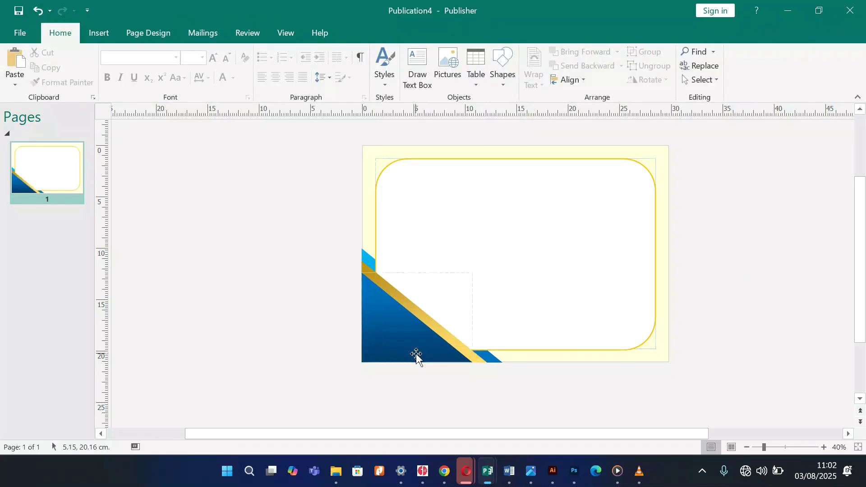
Duplicate the three corner triangles and try to move the copy toward the page's upper-right corner.
left_click(365, 255)
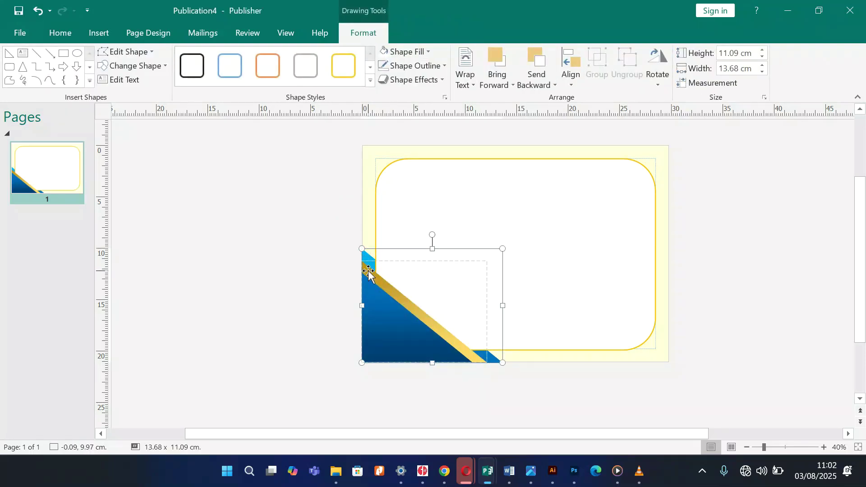
left_click(369, 273, "shift")
left_click(374, 318, "shift")
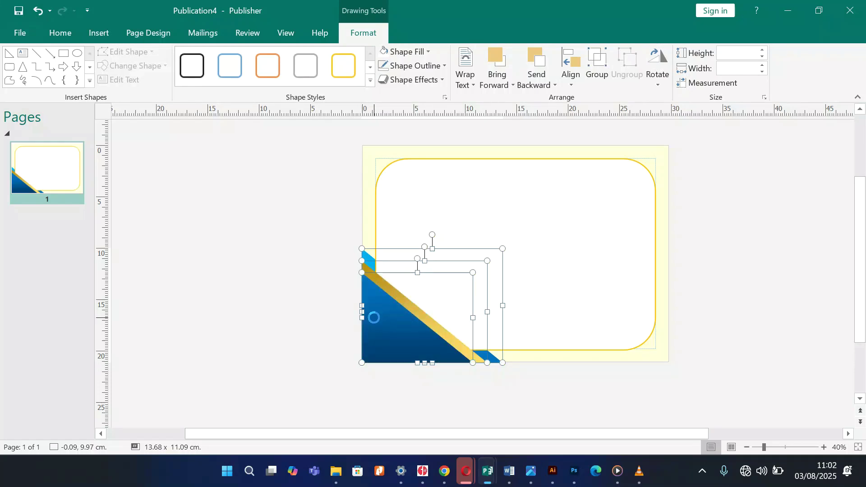
key("Right")
key("Down")
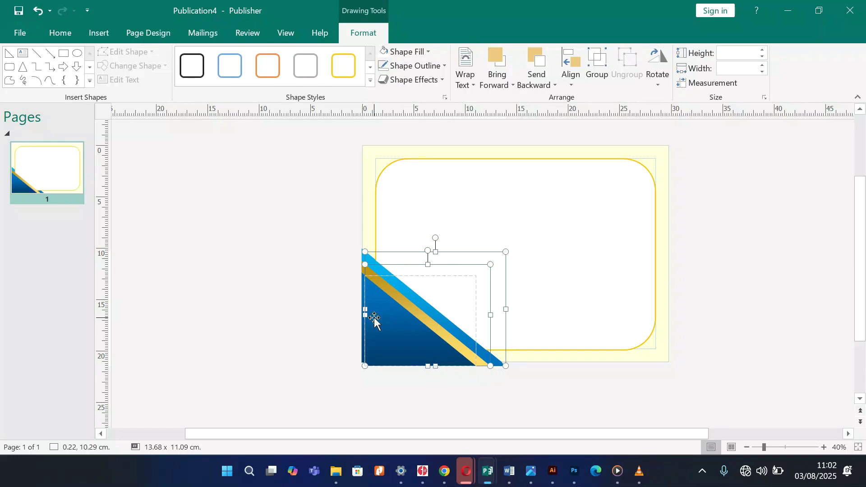
left_click_drag(395, 300, 629, 224)
key("ctrl+z")
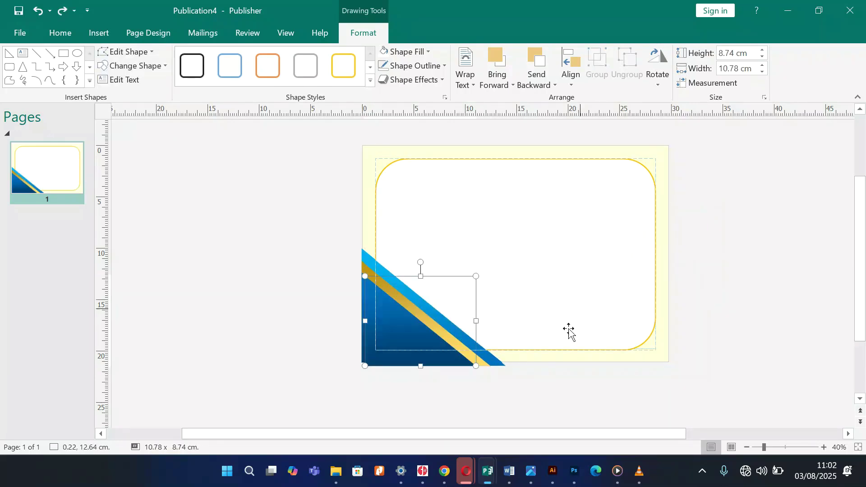
left_click(513, 388)
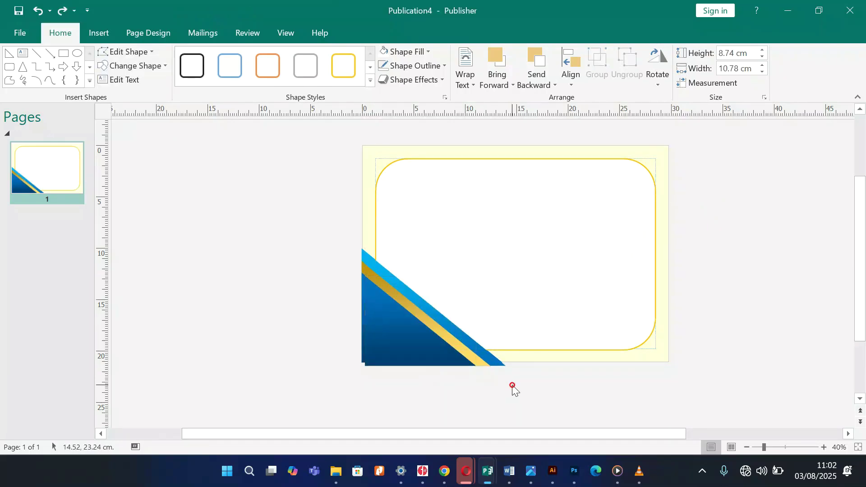
Try deleting the duplicated dark-blue triangle and restore it.
left_click(399, 360)
key("Delete")
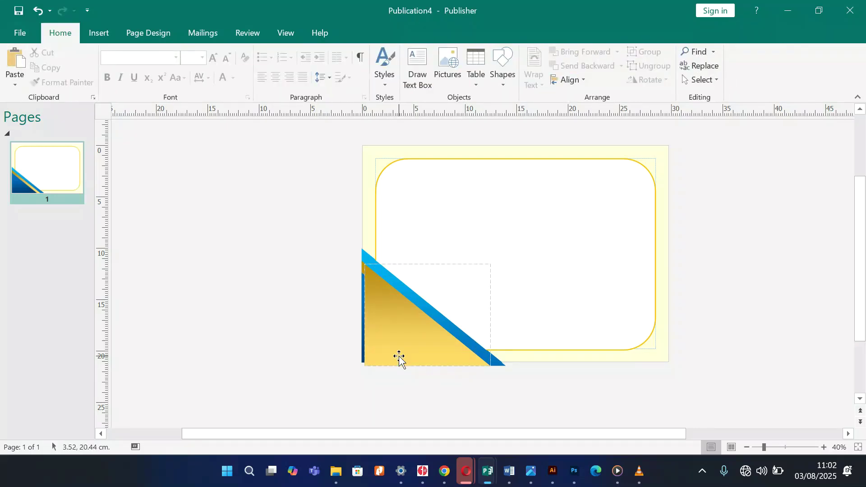
key("ctrl+z")
left_click(480, 387)
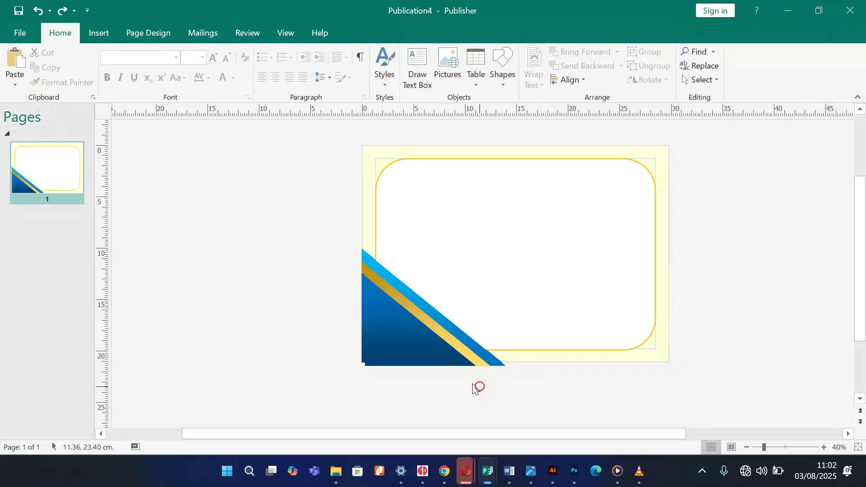
Align the left edges of the duplicated dark-blue and light-blue triangles with the original gold triangle.
left_click(394, 357)
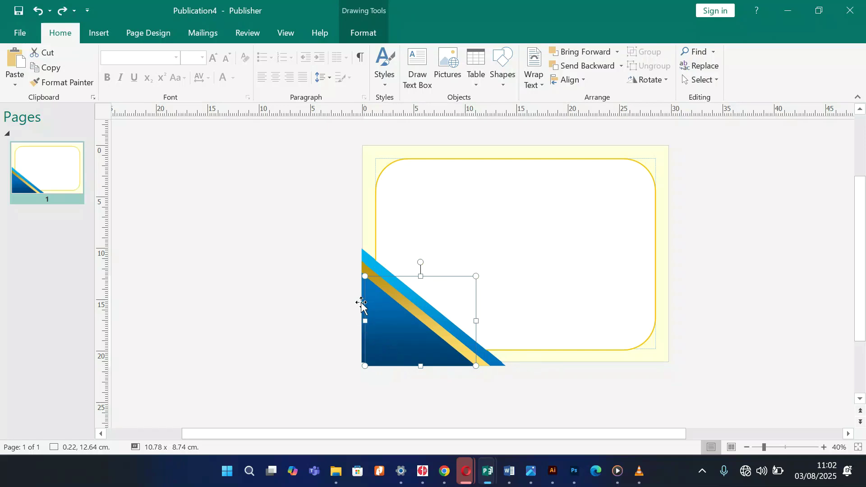
left_click(364, 251, "shift")
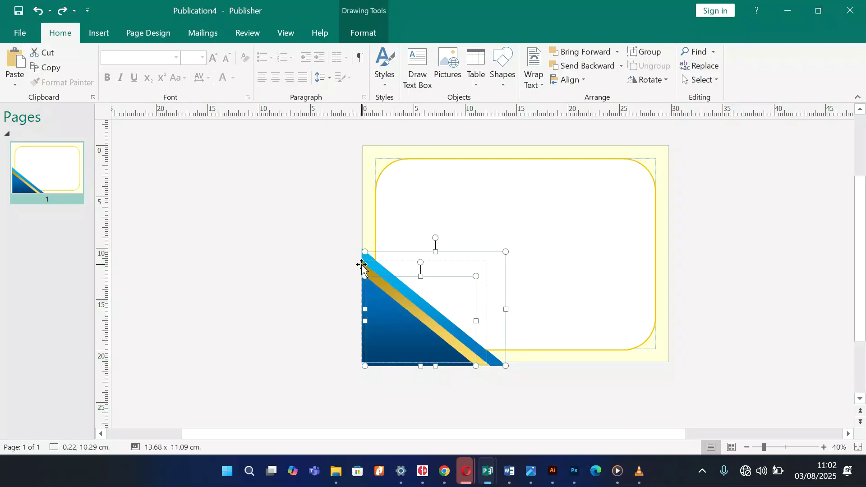
left_click(360, 264, "shift")
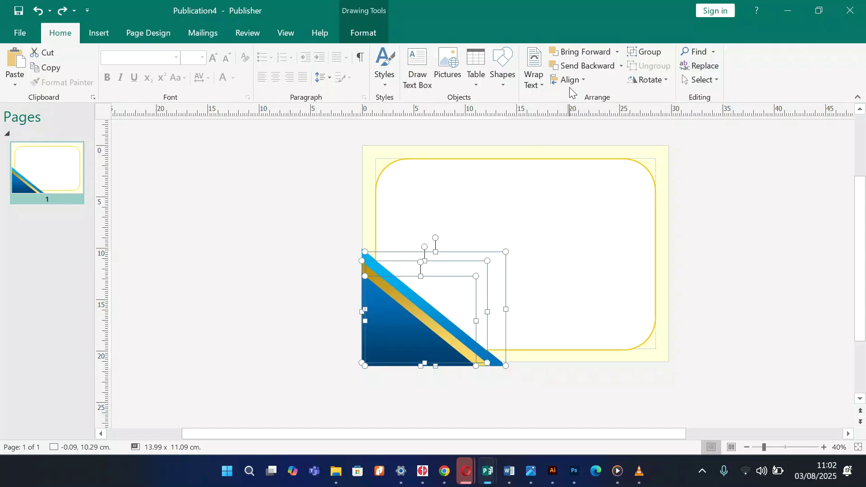
left_click(583, 81)
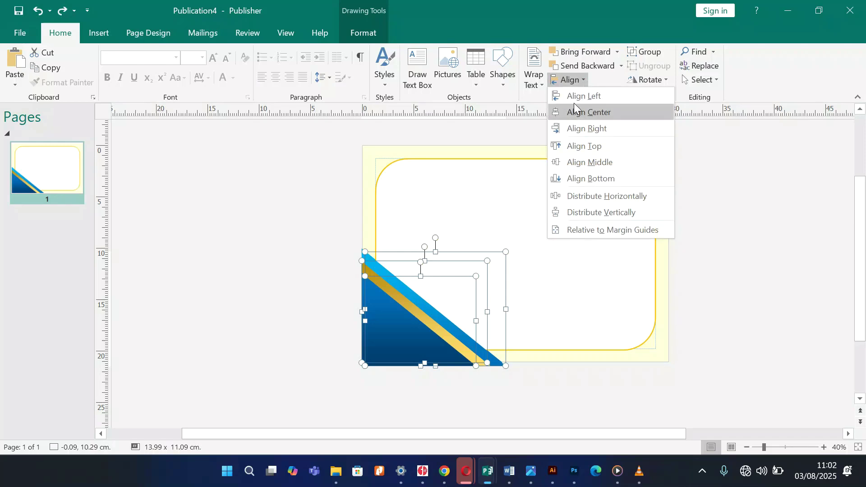
left_click(578, 97)
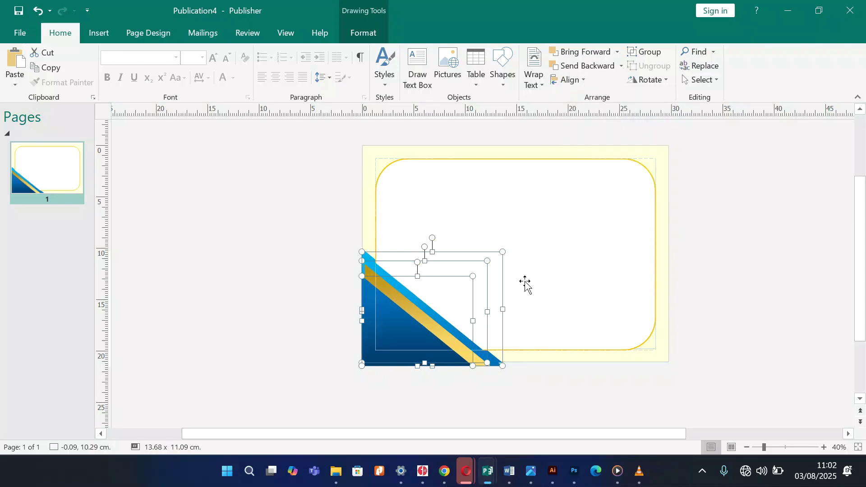
left_click(508, 382)
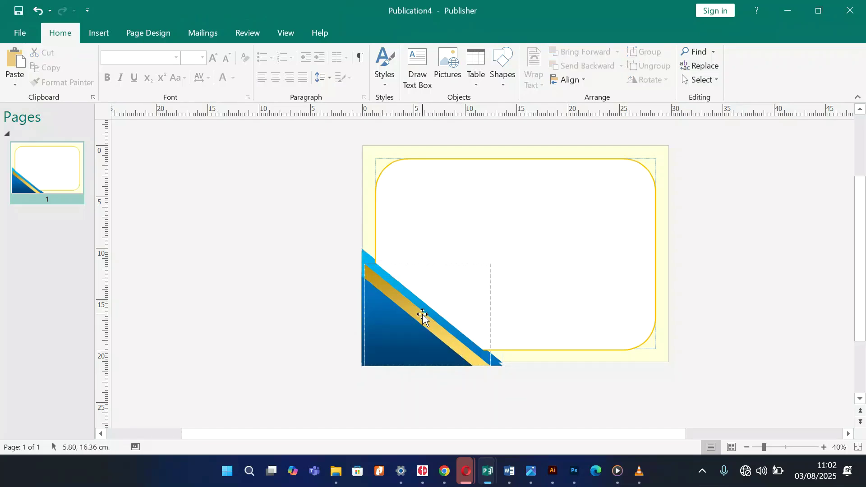
Undo the triangle alignment, duplication and reordering, back to the frame with its thicker outline.
key("ctrl+z")
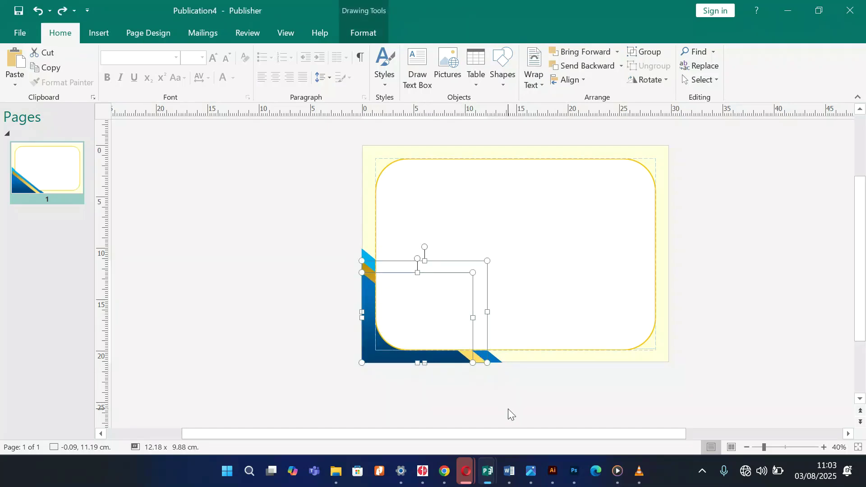
left_click(508, 408)
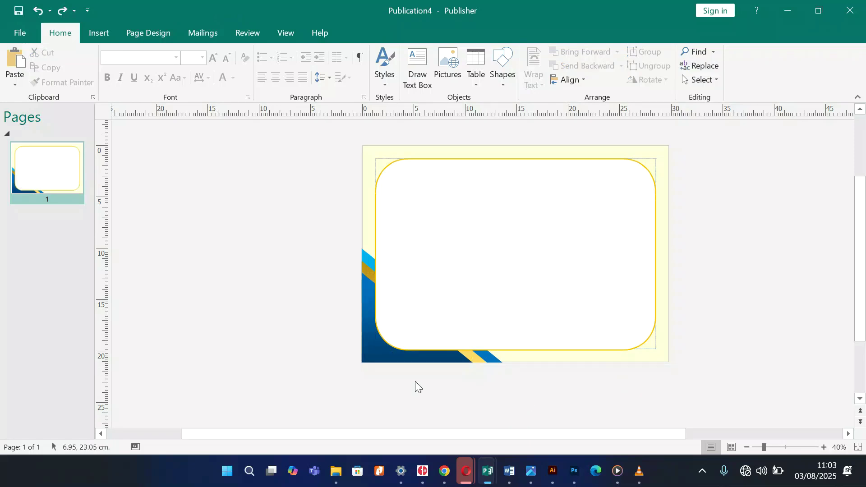
Bring the dark-blue and gold corner triangles to the front so they overlap the rounded frame, leaving the light-blue one behind.
left_click(372, 343)
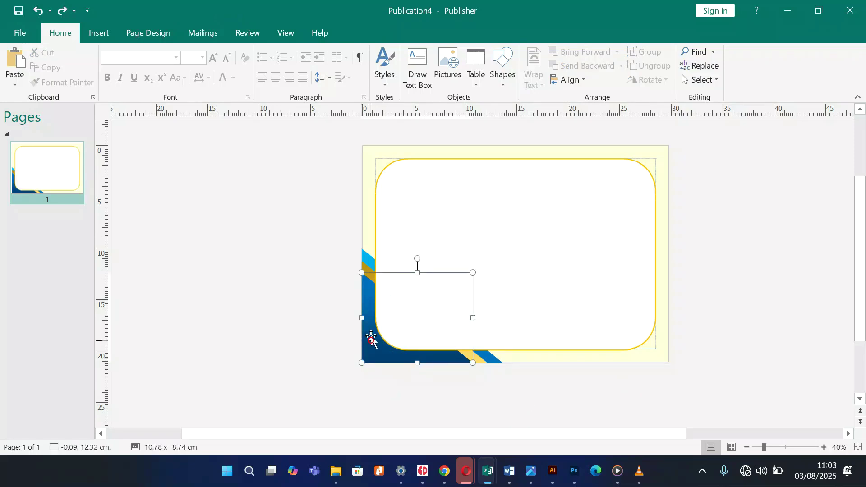
left_click(366, 269, "shift")
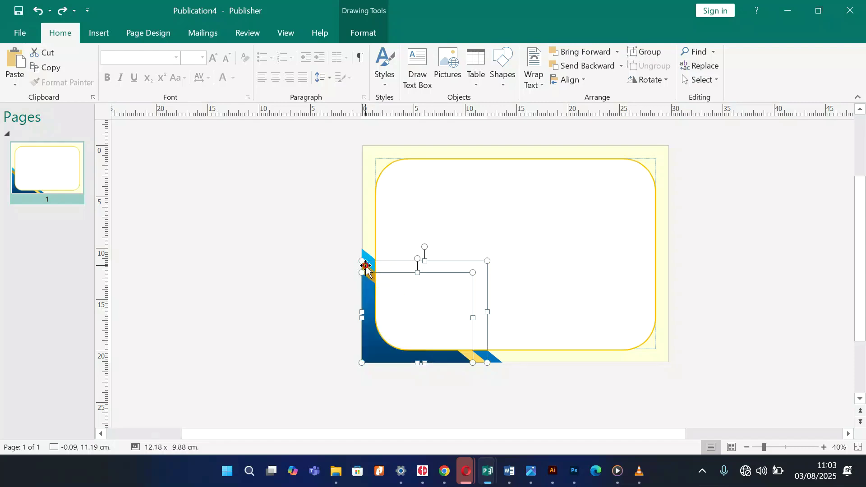
right_click(365, 269)
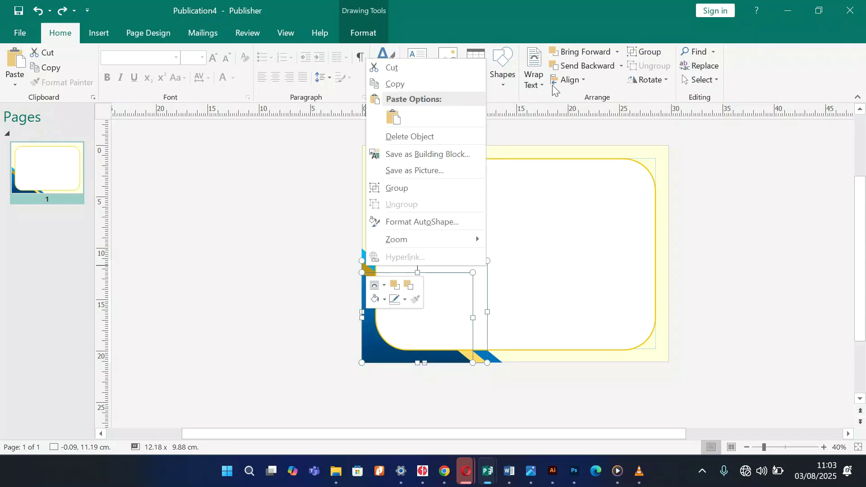
left_click(617, 52)
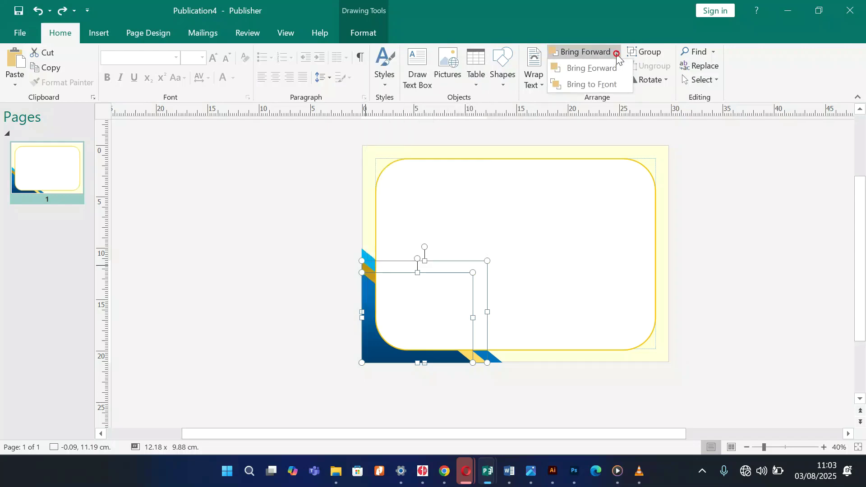
left_click(603, 85)
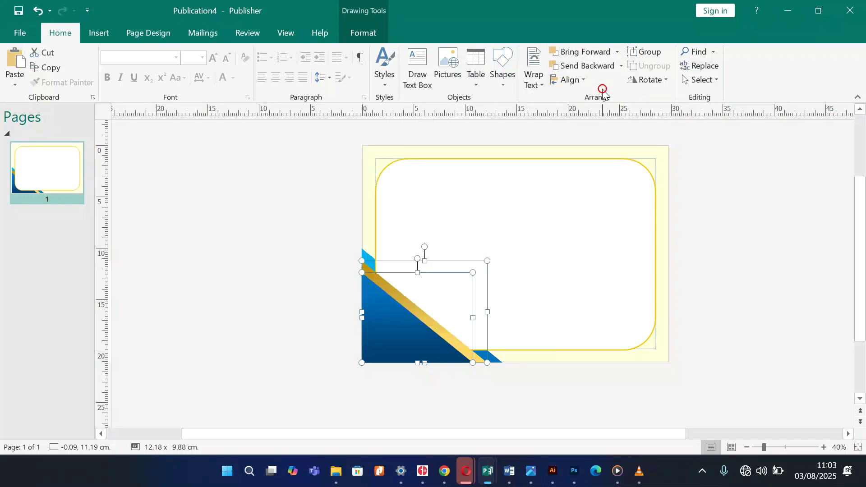
left_click(617, 393)
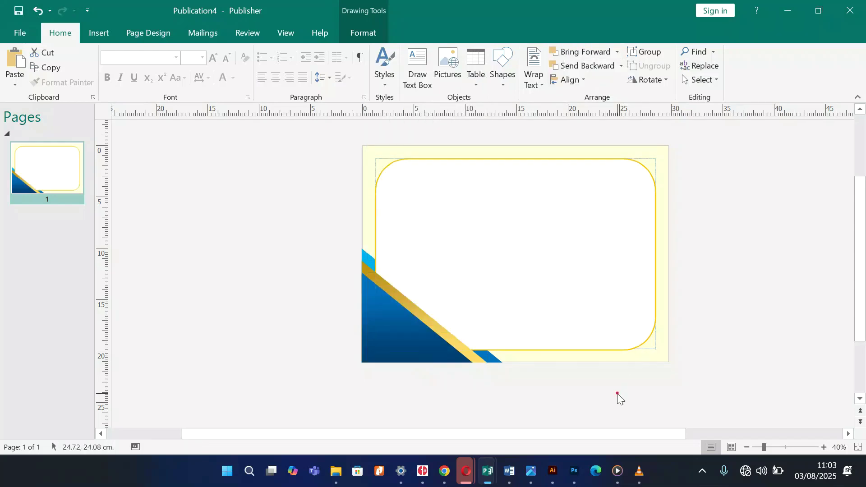
Try grouping the three corner triangles, and copy them ungrouped to the page's right side, about 24 cm across and 3.3 cm down.
left_click(494, 361)
left_click_drag(494, 361, 464, 353)
key("ctrl+y")
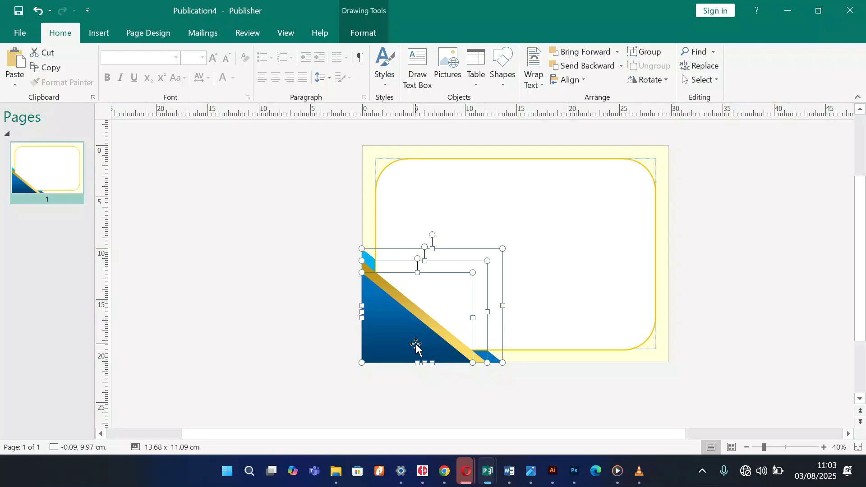
left_click(652, 52)
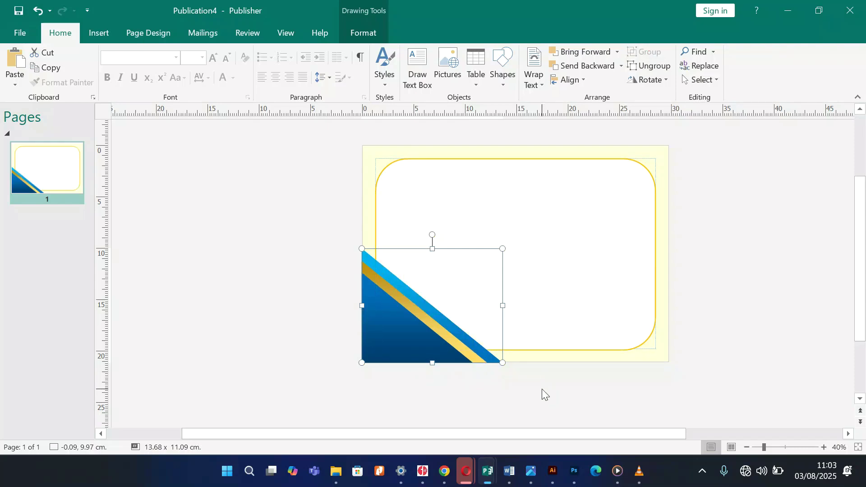
key("ctrl+z")
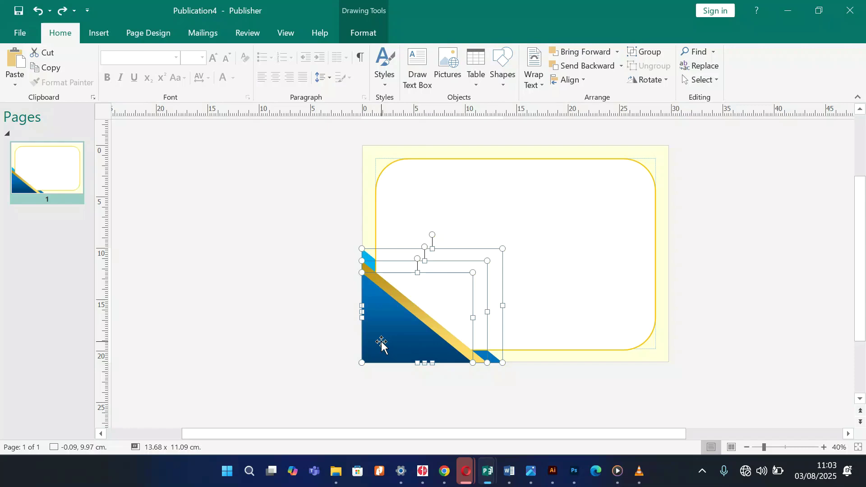
left_click_drag(381, 343, 626, 271)
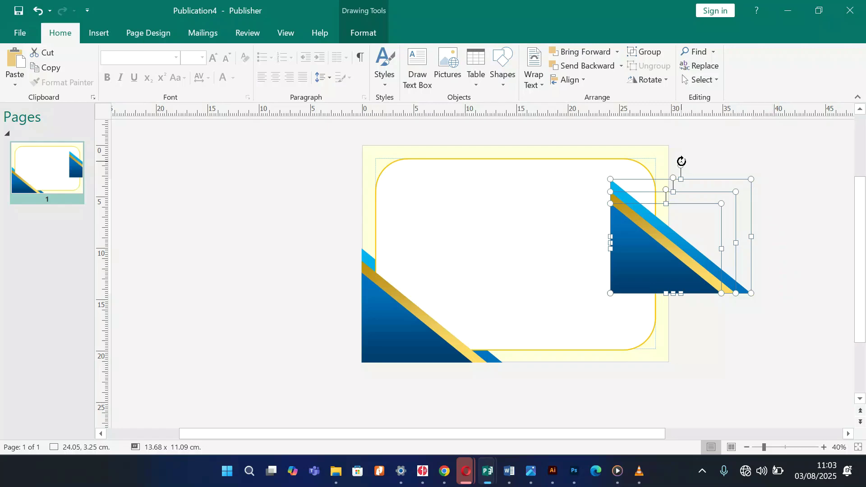
Rotate the three copied triangles 180 degrees and align them with one another along their right and top edges.
left_click_drag(681, 161, 682, 351)
left_click(803, 247)
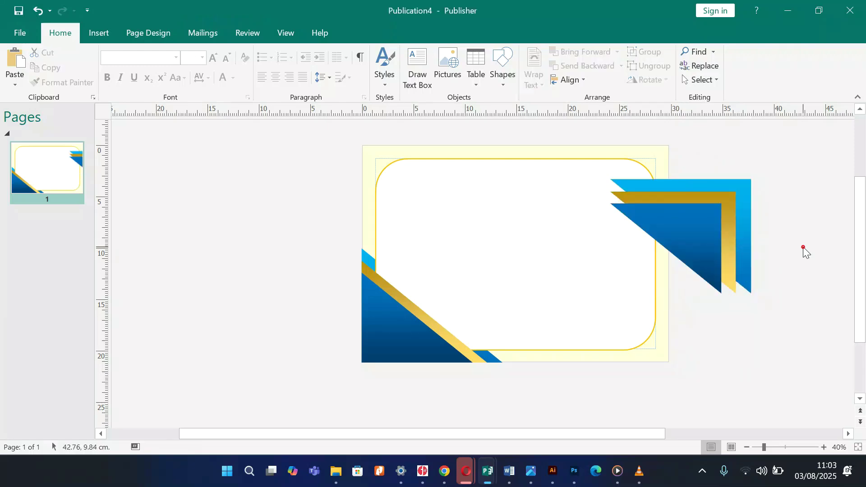
left_click(746, 185)
left_click(725, 194)
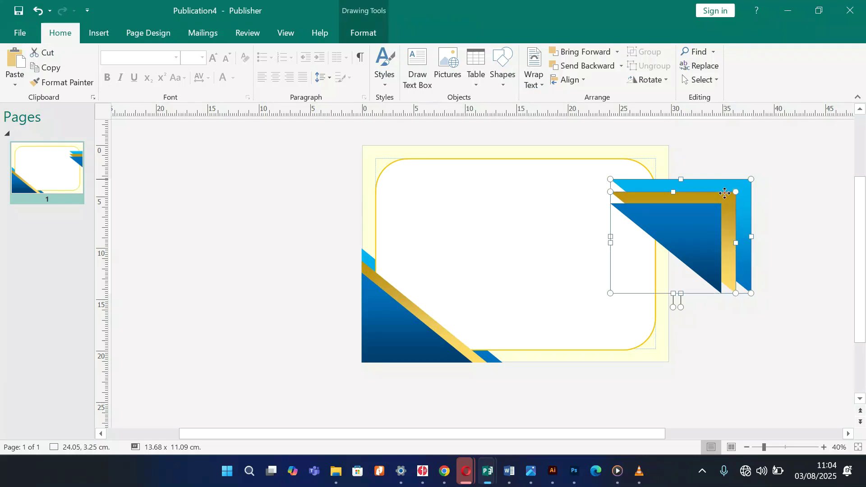
left_click(704, 214, "shift")
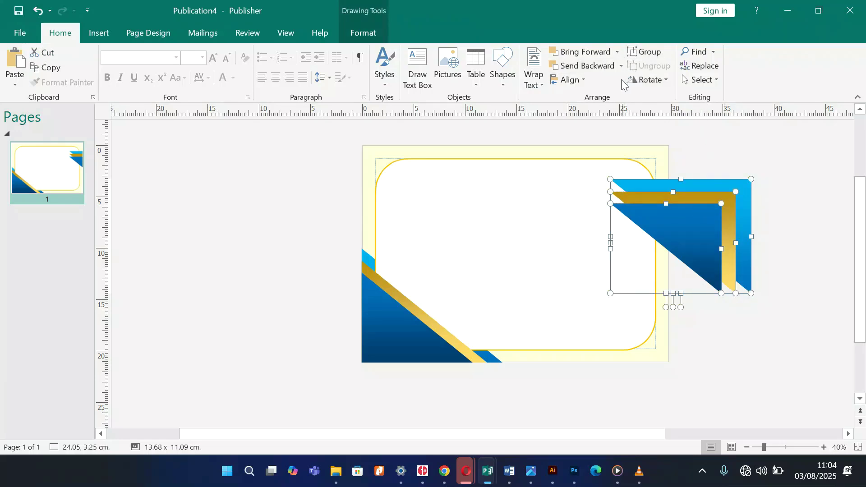
left_click(584, 80)
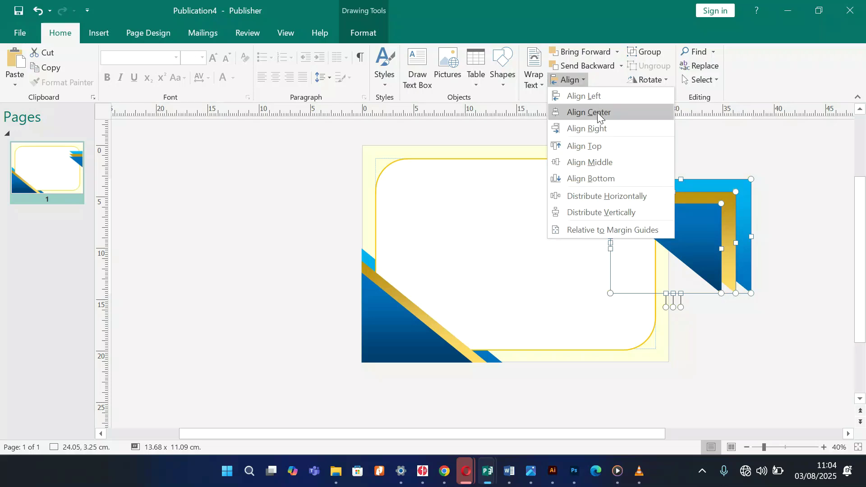
left_click(598, 130)
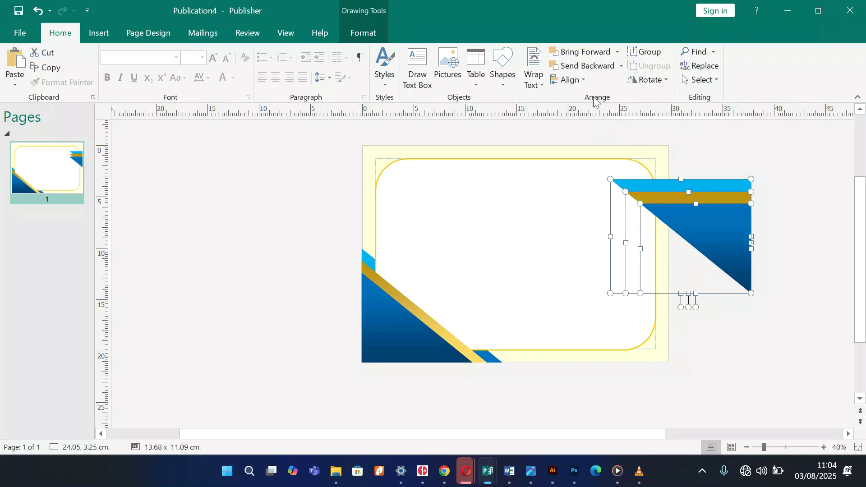
left_click(585, 81)
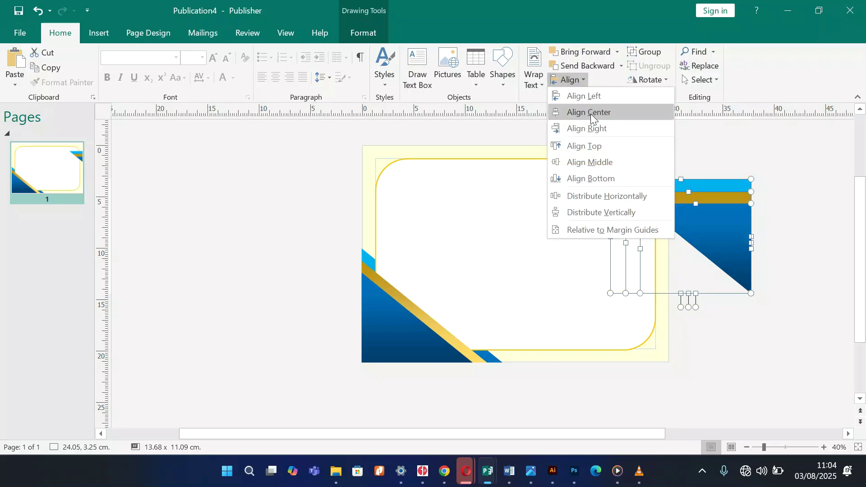
left_click(591, 147)
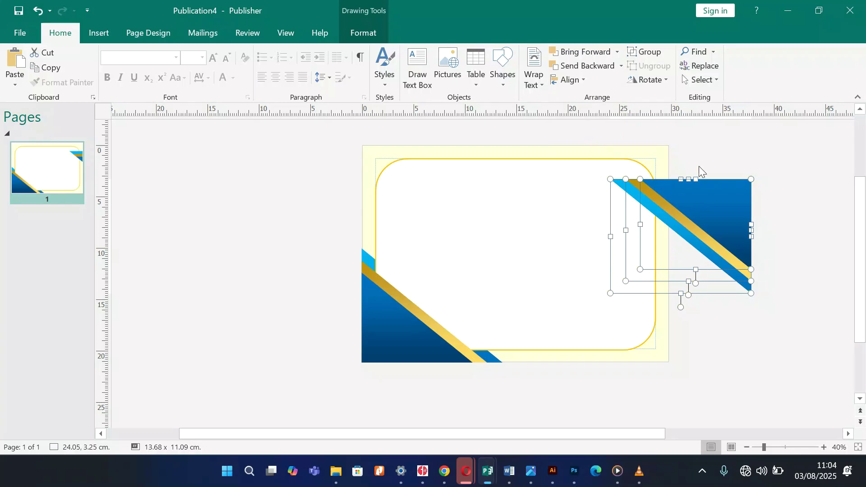
left_click(775, 154)
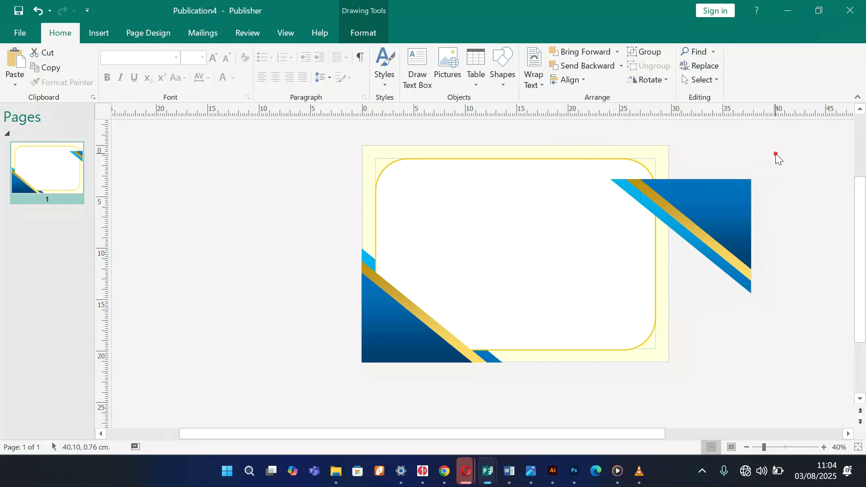
Move the three rotated triangles together into the page's top-right corner, at about 16.03 cm across and -0.07 cm down.
left_click(719, 191)
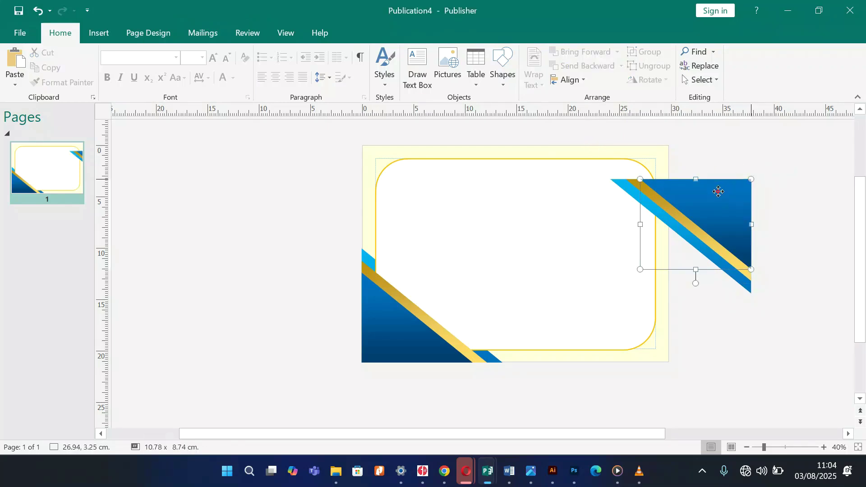
left_click(631, 181, "shift")
left_click(617, 184, "shift")
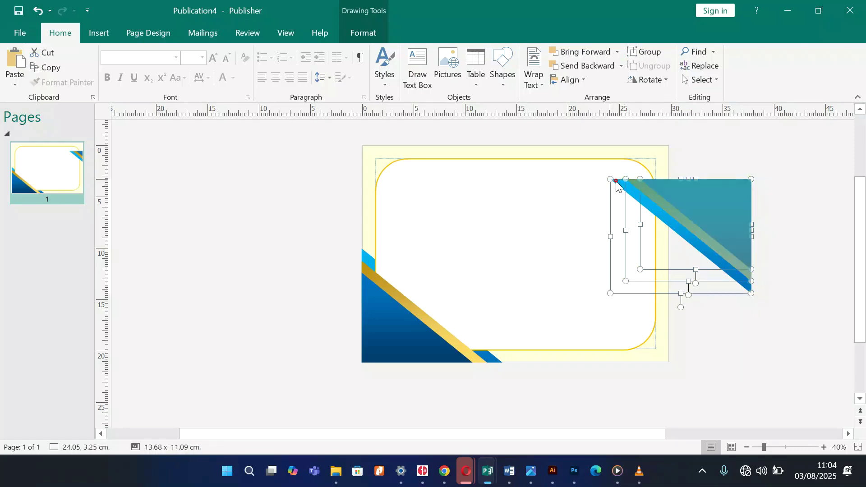
left_click_drag(736, 217, 655, 183)
left_click(768, 206)
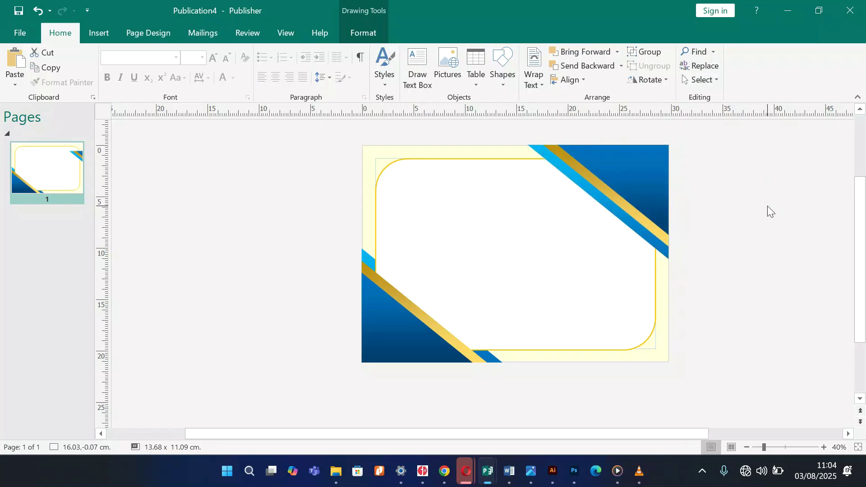
Send the light-blue triangle in the top-right corner behind the rounded frame.
left_click(539, 156)
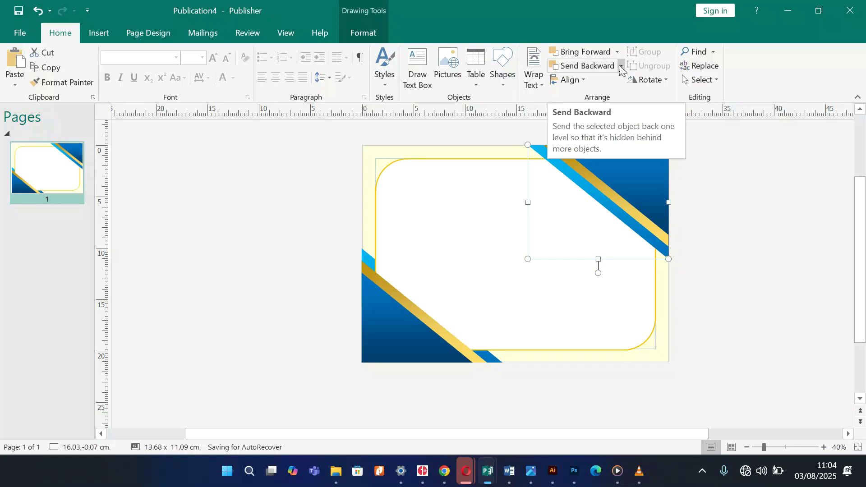
left_click(621, 66)
left_click(605, 98)
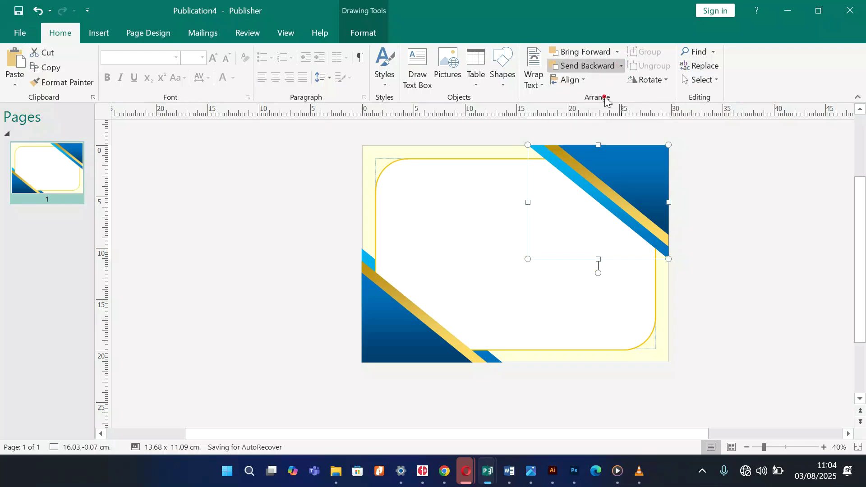
left_click(795, 266)
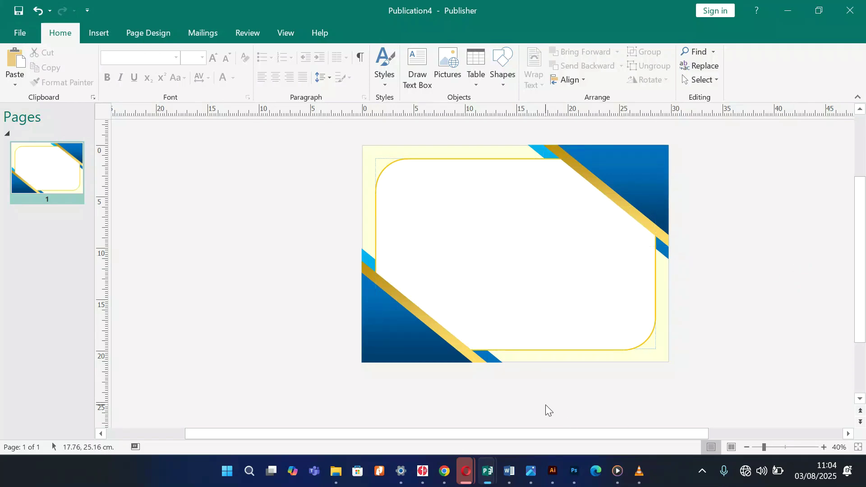
Switch to the image viewer showing Publication Certificate.png, examine the seal and text layout, and return to the publication.
mouse_move(490, 479)
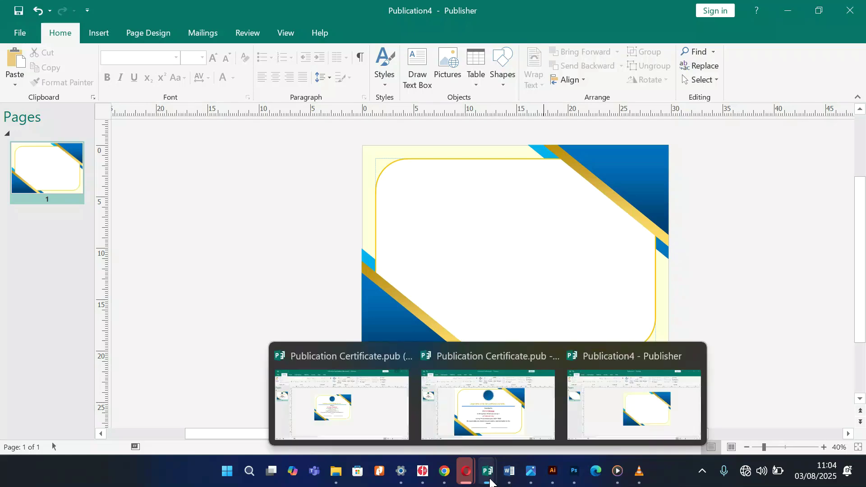
mouse_move(432, 483)
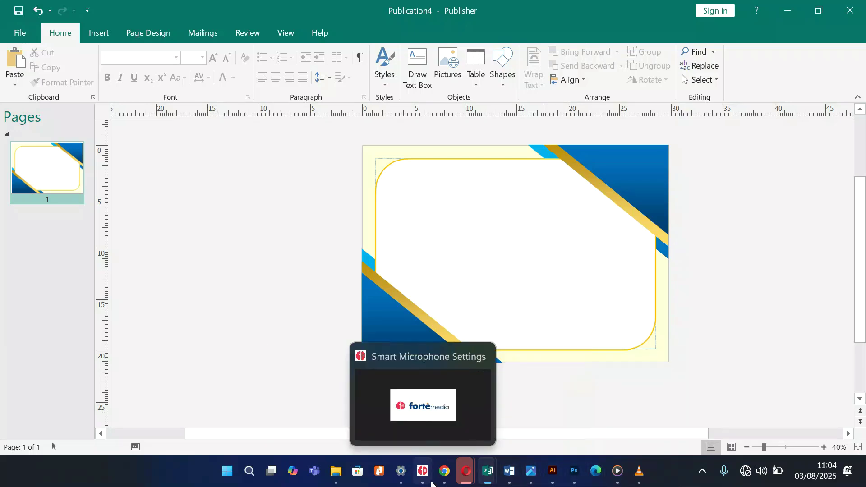
mouse_move(513, 472)
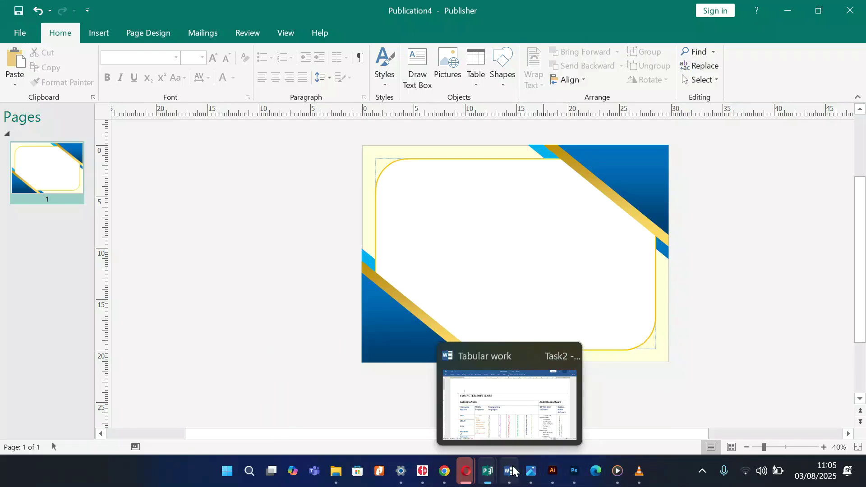
left_click(483, 417)
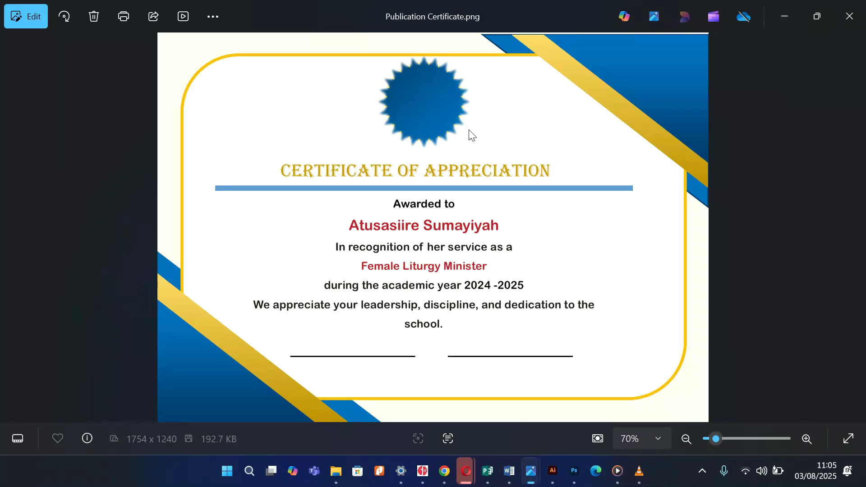
left_click(788, 15)
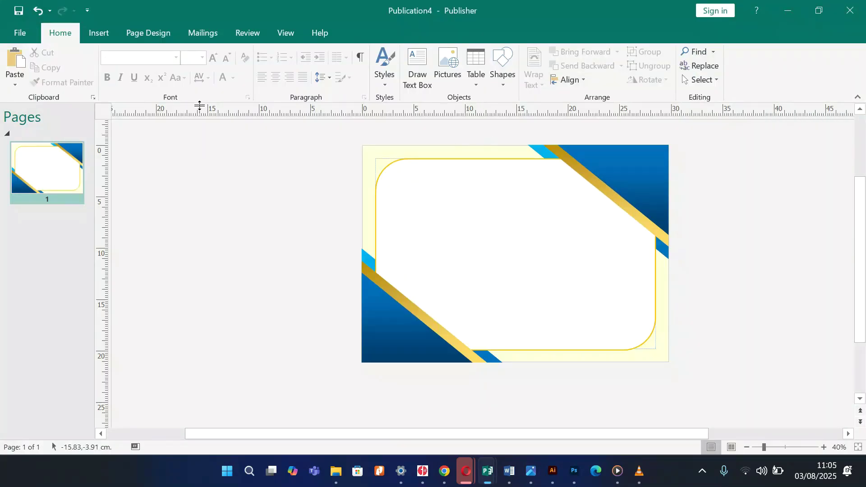
left_click(107, 33)
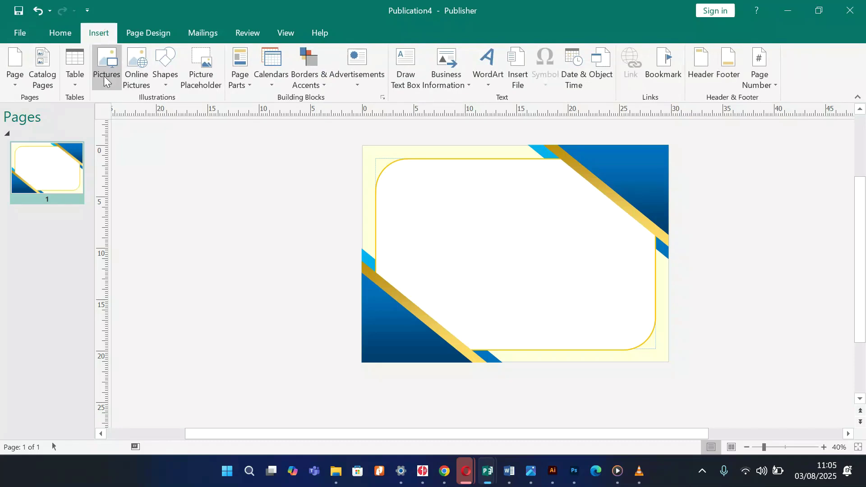
left_click(168, 80)
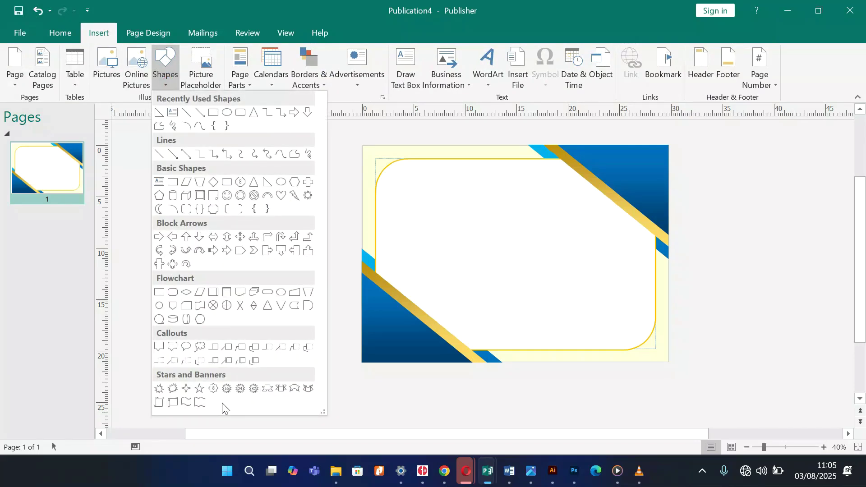
left_click(254, 389)
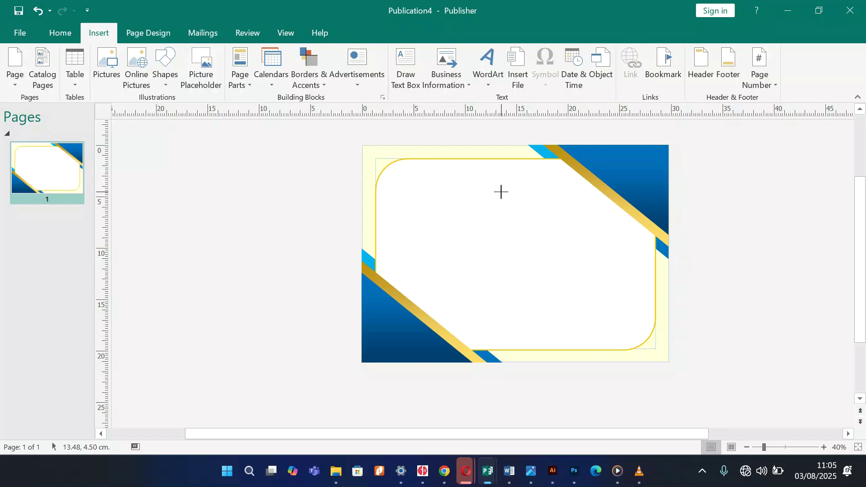
left_click_drag(501, 192, 502, 206)
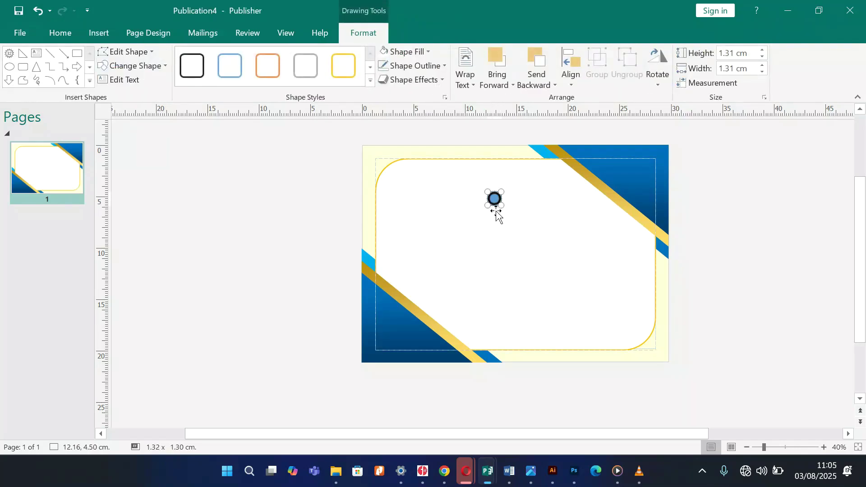
key("ctrl+z")
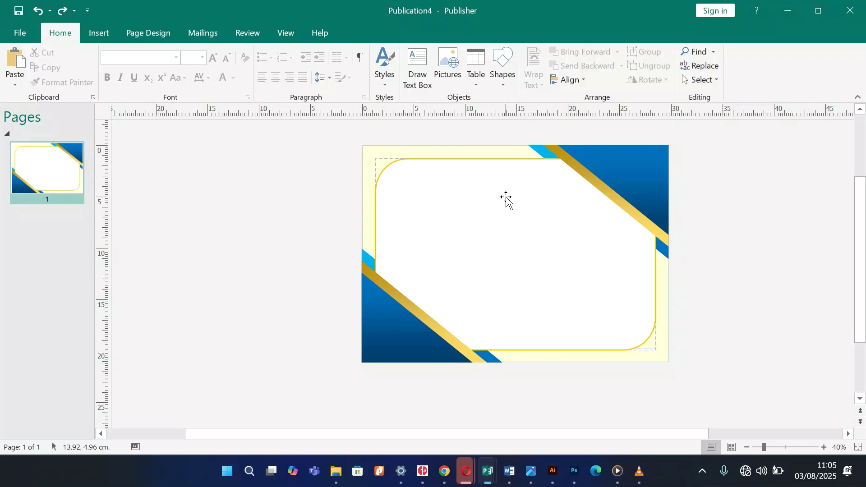
left_click_drag(506, 197, 489, 234)
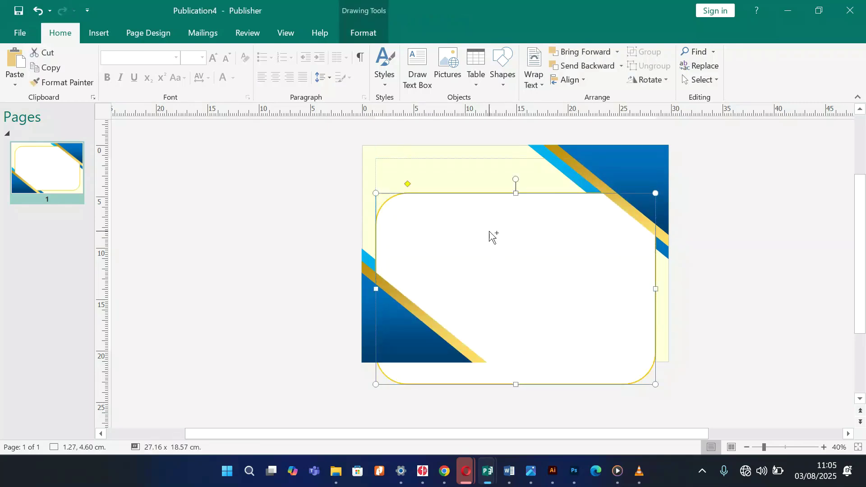
key("ctrl+z")
Draw a 32-point star about 5.61 cm wide and high, and place it inside the frame's upper middle, at about 11.09, 1.58 cm.
left_click(96, 34)
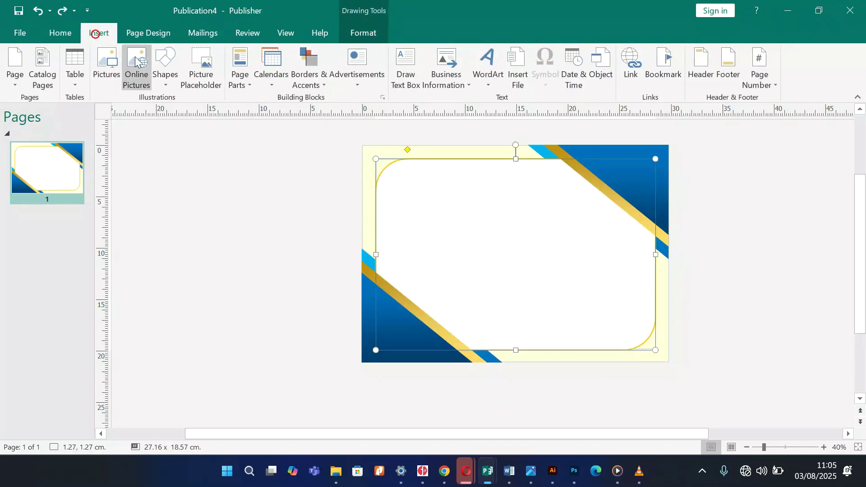
left_click(171, 86)
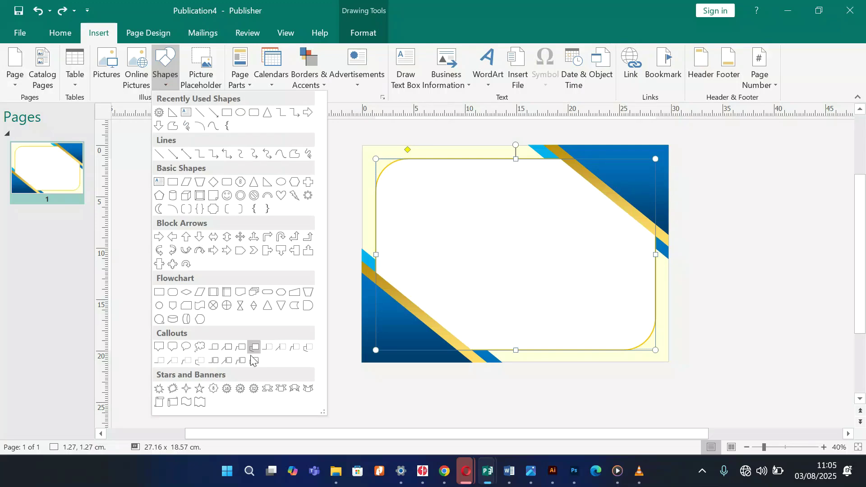
left_click(253, 389)
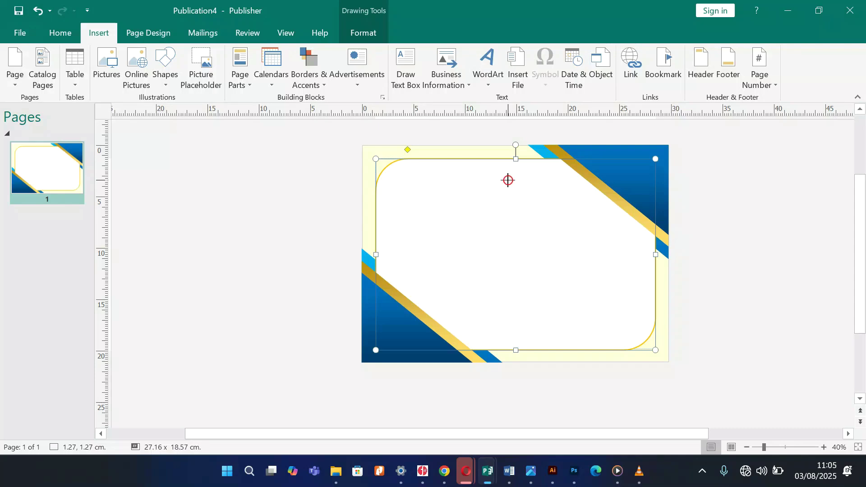
left_click_drag(508, 180, 450, 238)
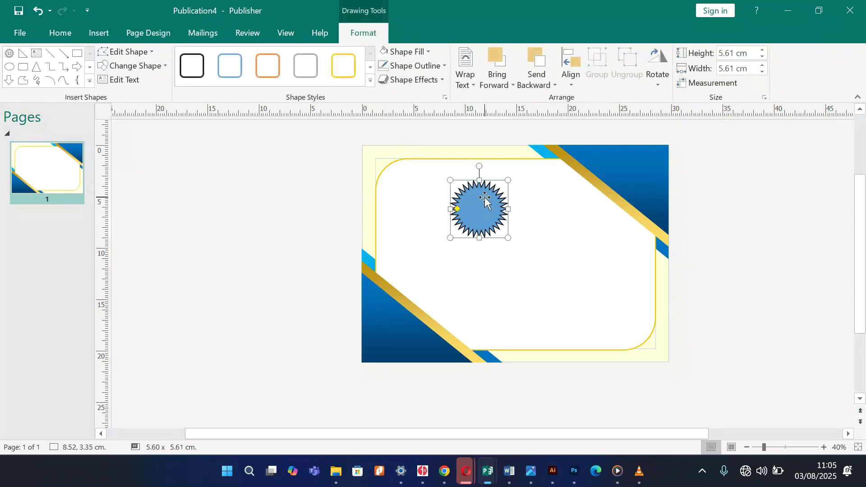
left_click_drag(485, 198, 511, 180)
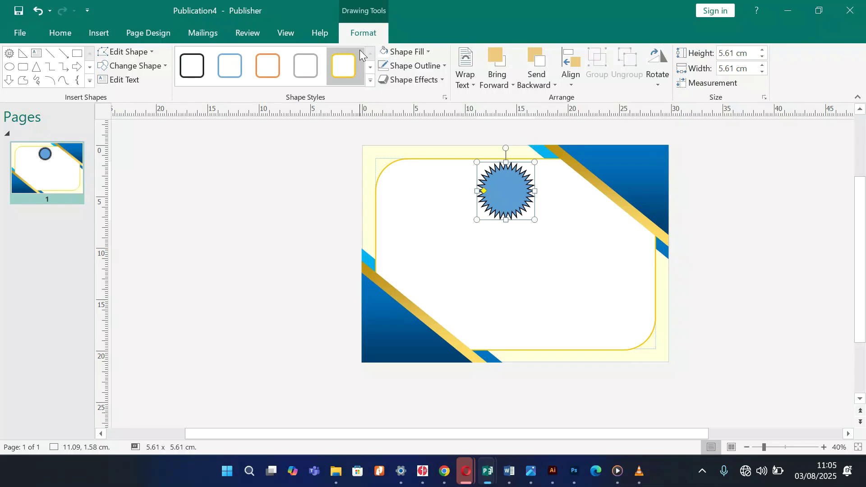
Replace the 32-point star's black outline with a dark-blue one from the scheme colours.
left_click(429, 51)
left_click(428, 51)
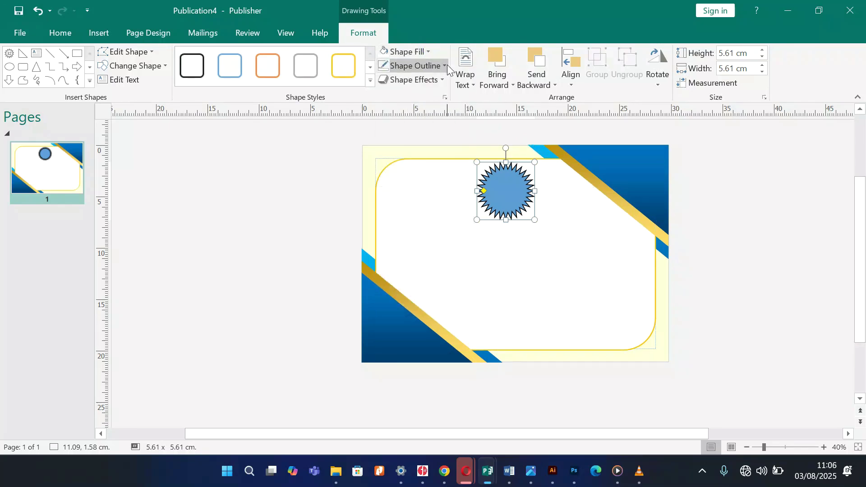
left_click(445, 66)
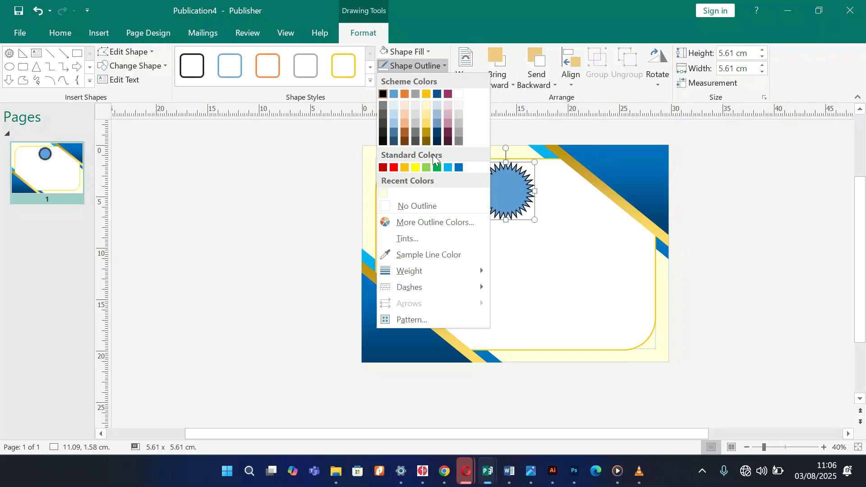
left_click(397, 206)
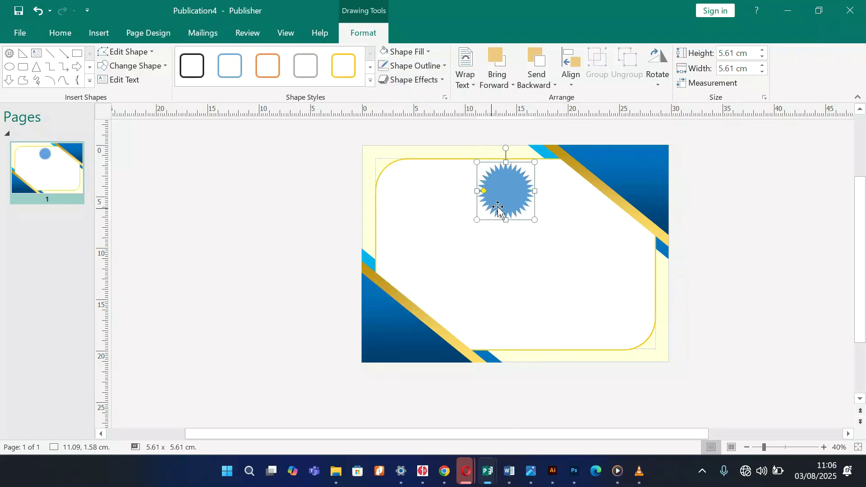
left_click(444, 66)
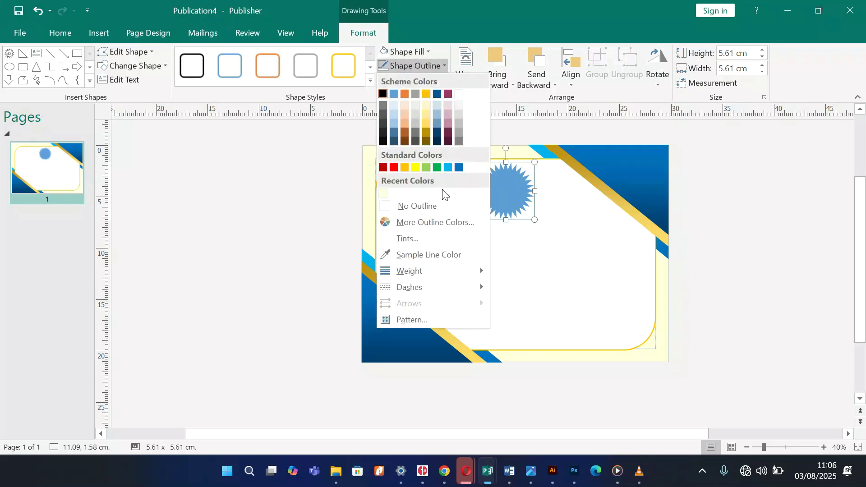
left_click(433, 134)
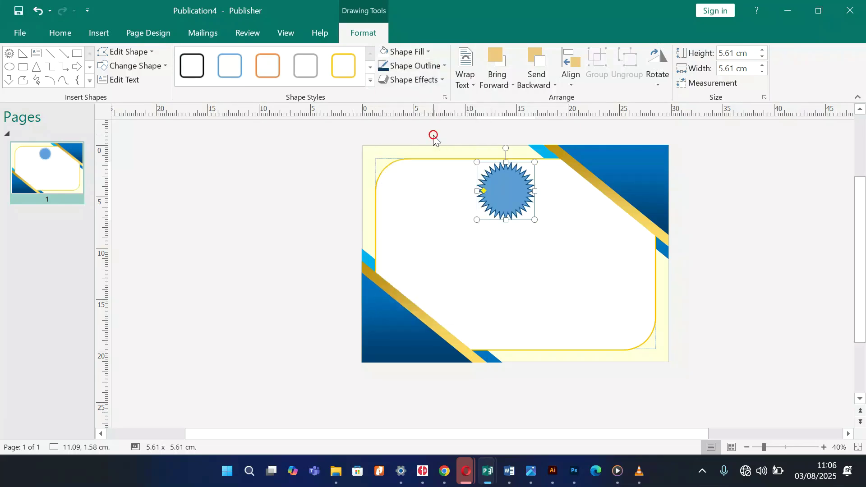
Undo the star's dark-blue outline and fill the star with a dark shade of blue from the scheme colours.
left_click(433, 134)
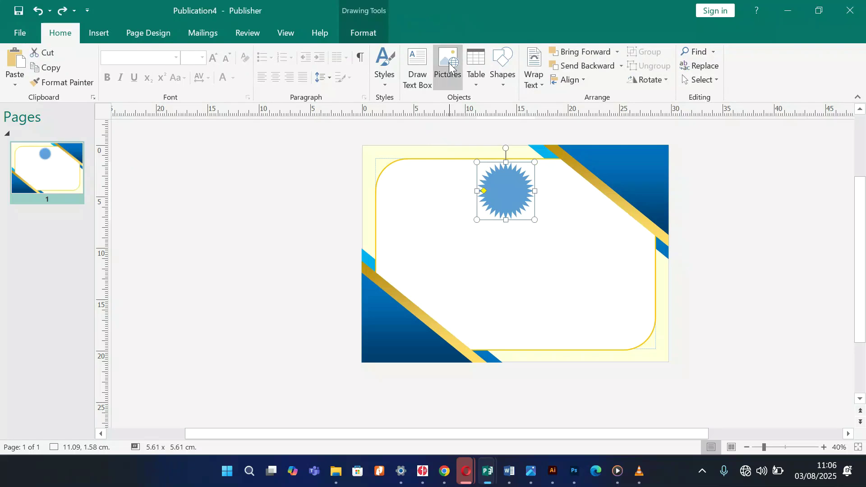
left_click(369, 36)
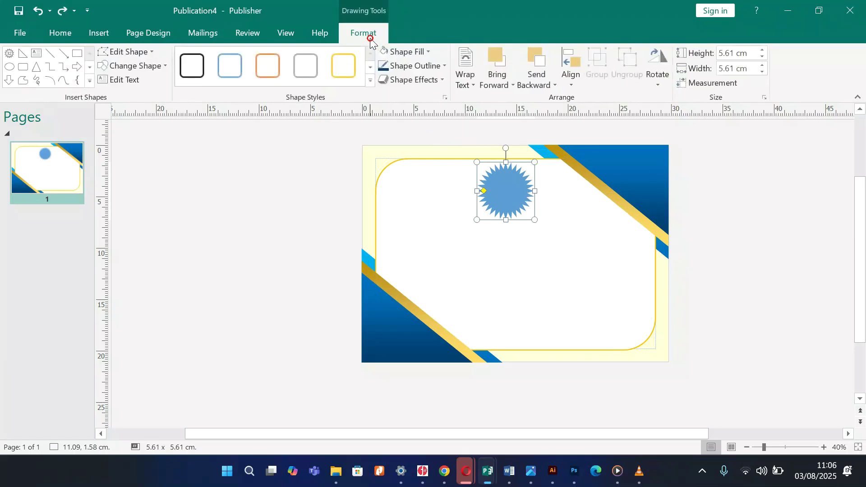
left_click(428, 52)
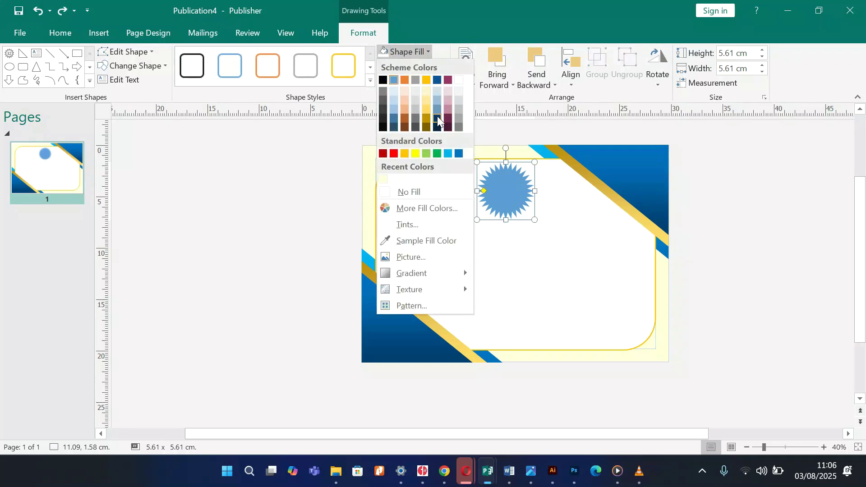
left_click(437, 119)
left_click(555, 208)
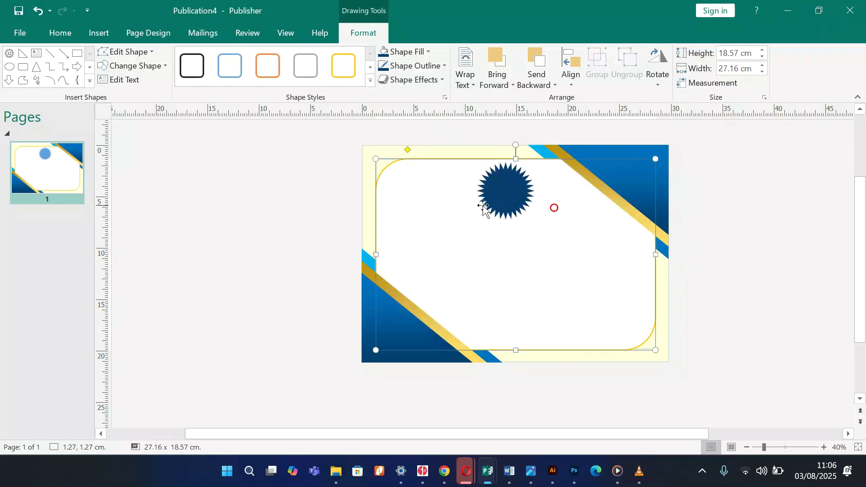
Shrink the star to about 4.86 cm wide and high, and nudge it right to about 11.83, 1.84 cm.
left_click(513, 199)
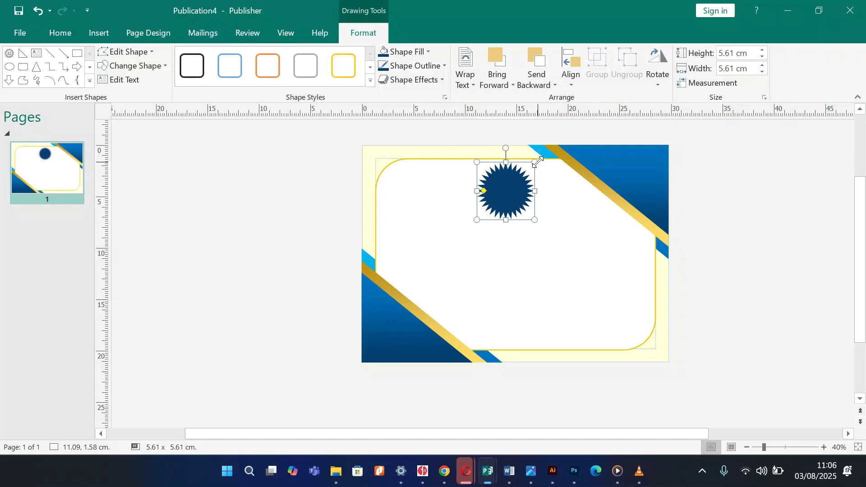
left_click_drag(537, 161, 521, 181)
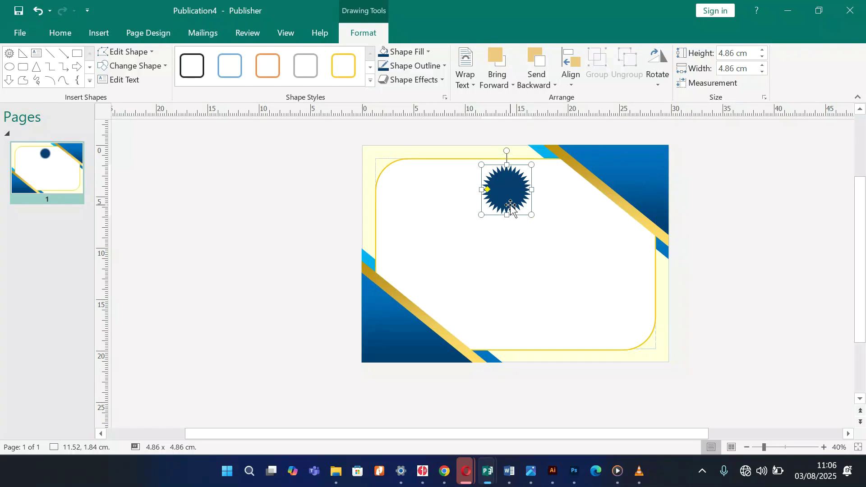
key("Right")
key("Right")
key("Right")
key("Right")
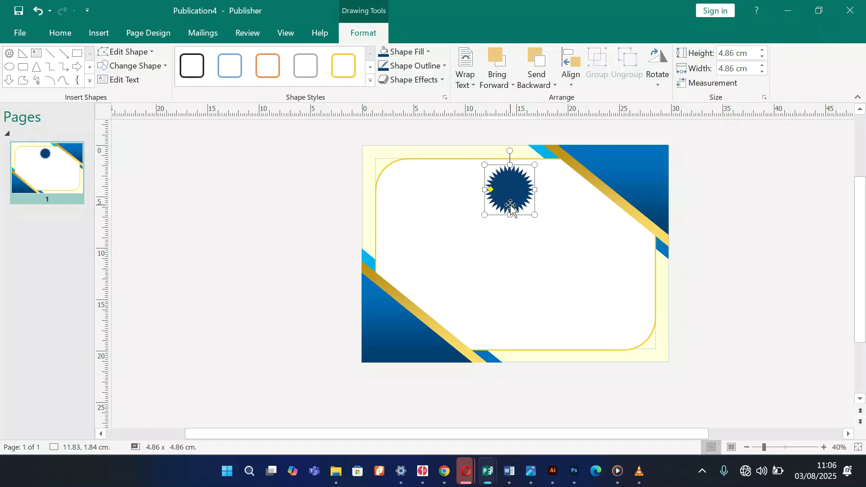
left_click(710, 221)
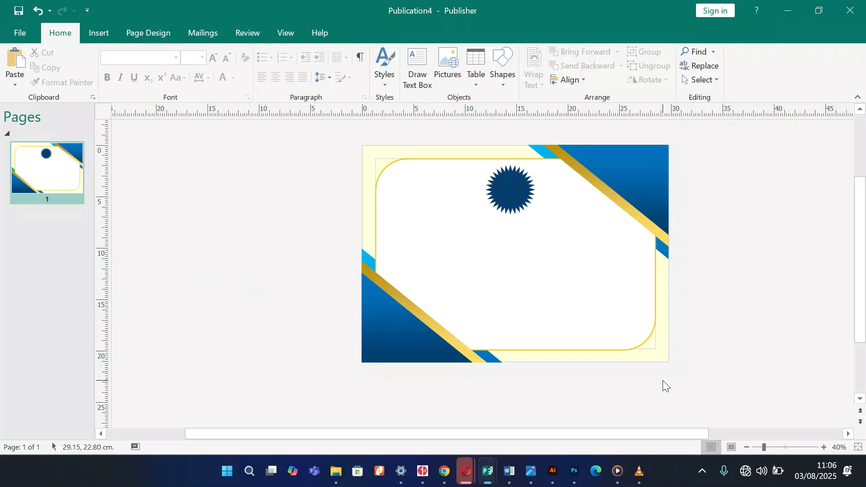
Draw a text box about 21 cm wide and 1.6 cm high, and place it just below the star at about 4.78, 7.14 cm.
left_click(99, 34)
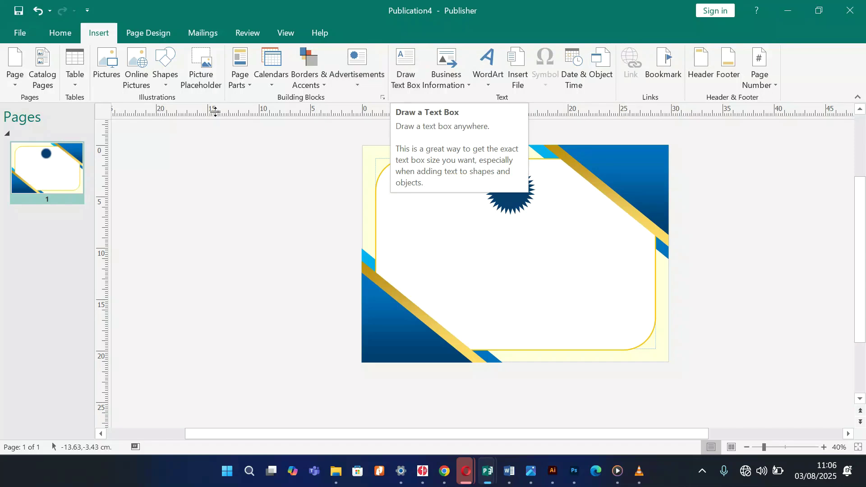
left_click(166, 85)
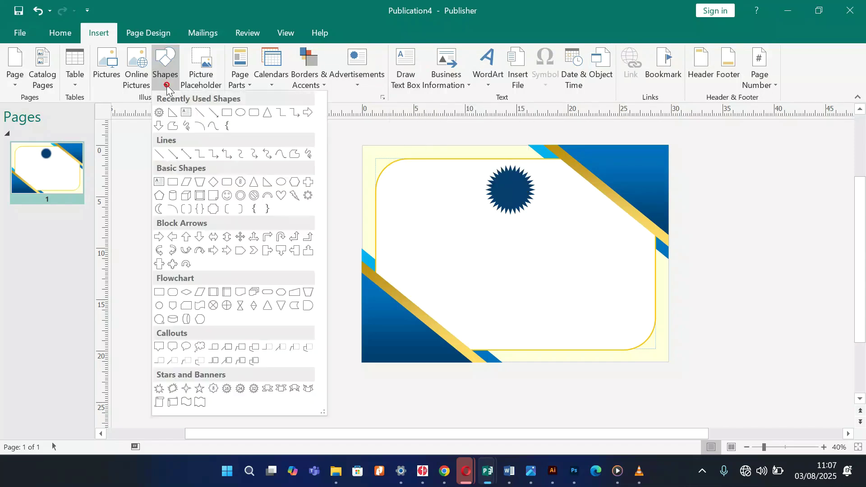
left_click(188, 112)
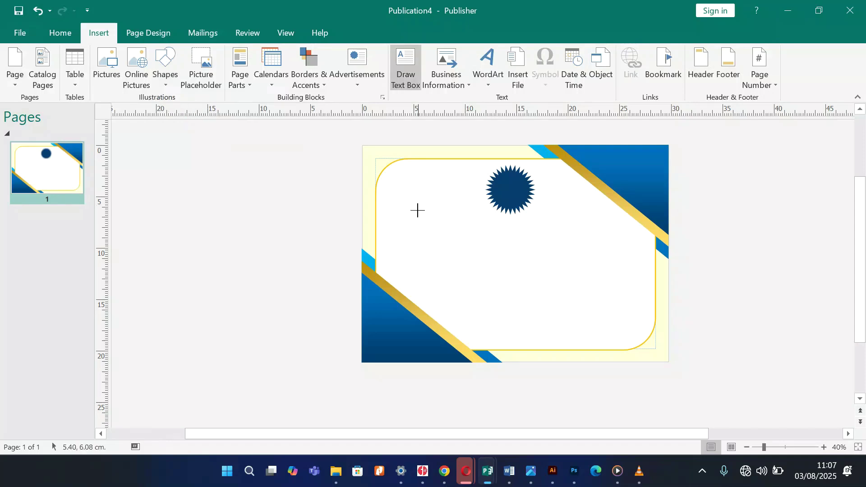
left_click_drag(401, 224, 618, 245)
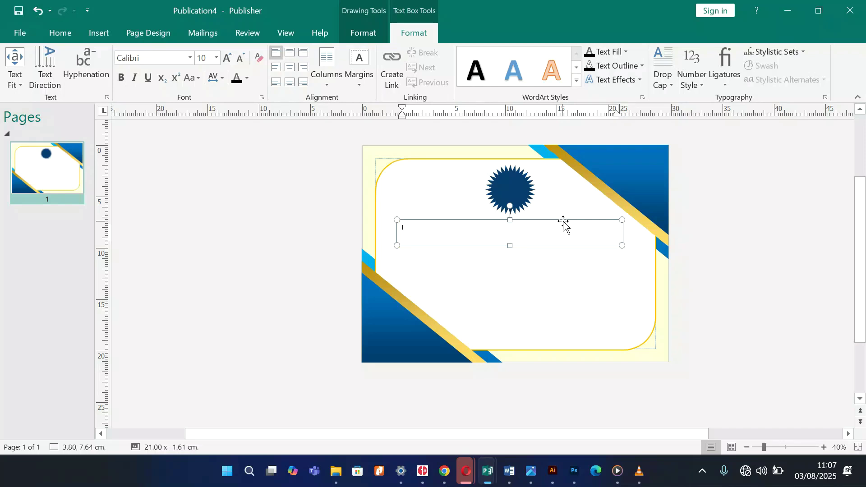
left_click_drag(569, 221, 581, 215)
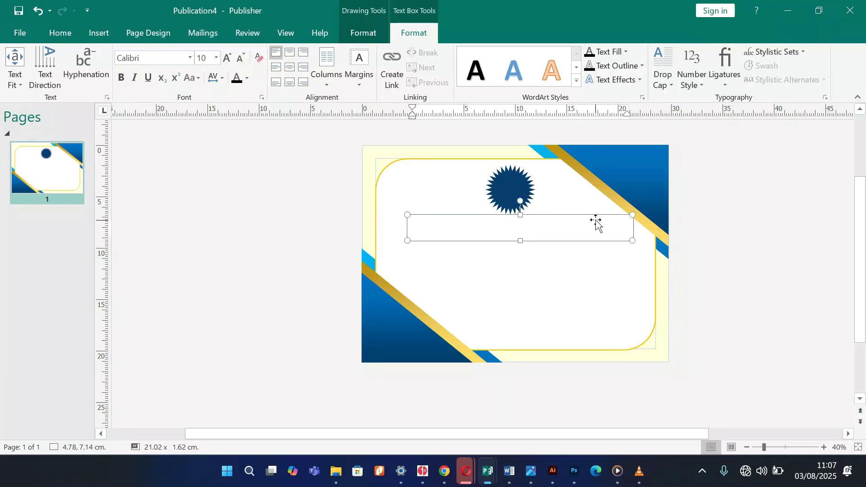
key("Delete")
left_click(716, 225)
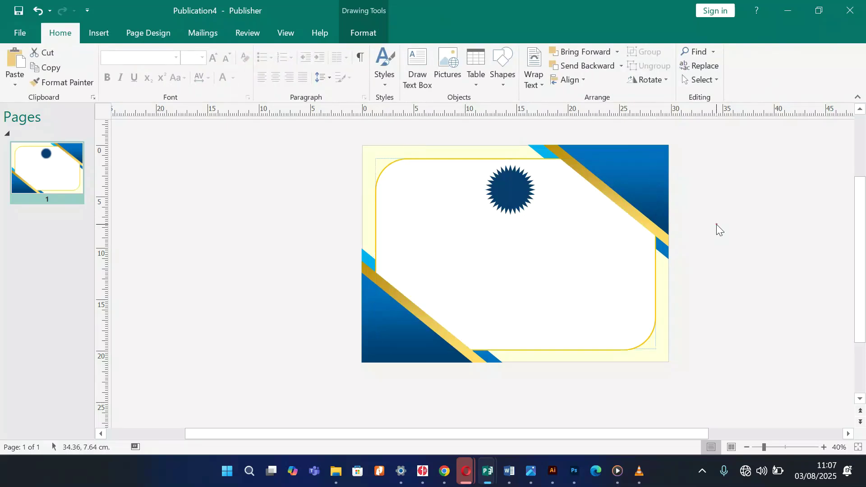
key("ctrl+z")
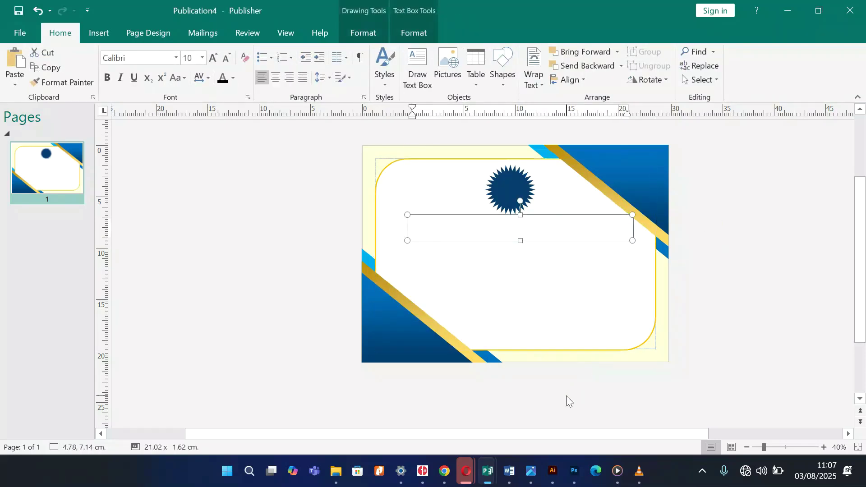
Copy the CERTIFICATE OF APPRECIATION heading from Publication Certificate.pub and paste it into the empty text box in Publication4.
mouse_move(487, 471)
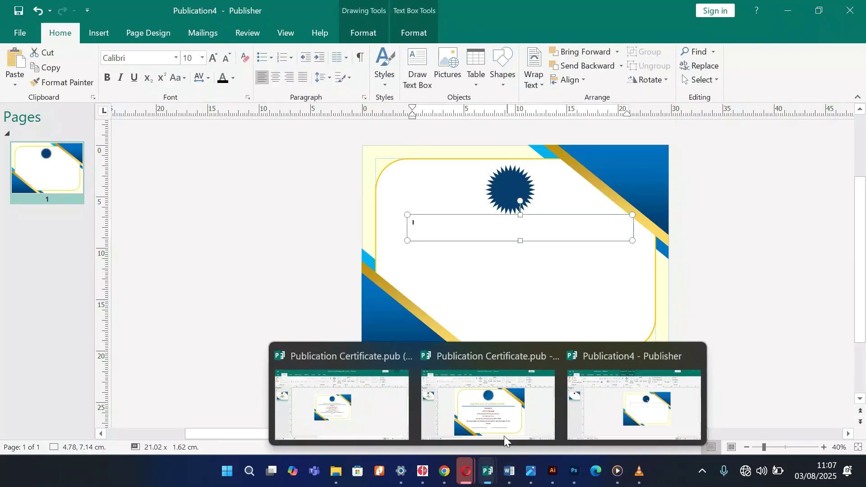
left_click(499, 413)
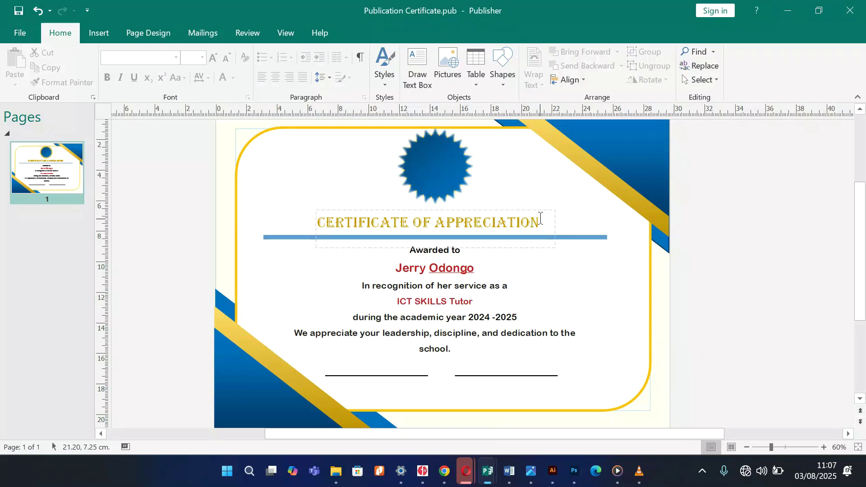
left_click_drag(540, 219, 324, 217)
key("ctrl+c")
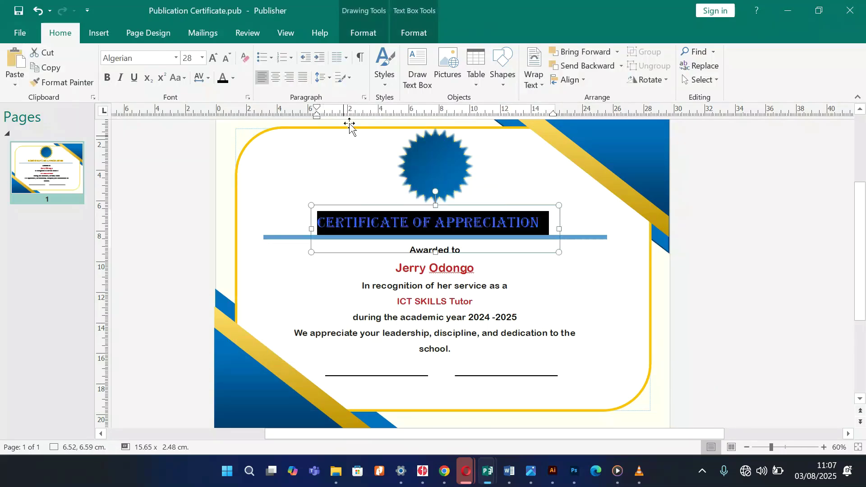
mouse_move(488, 479)
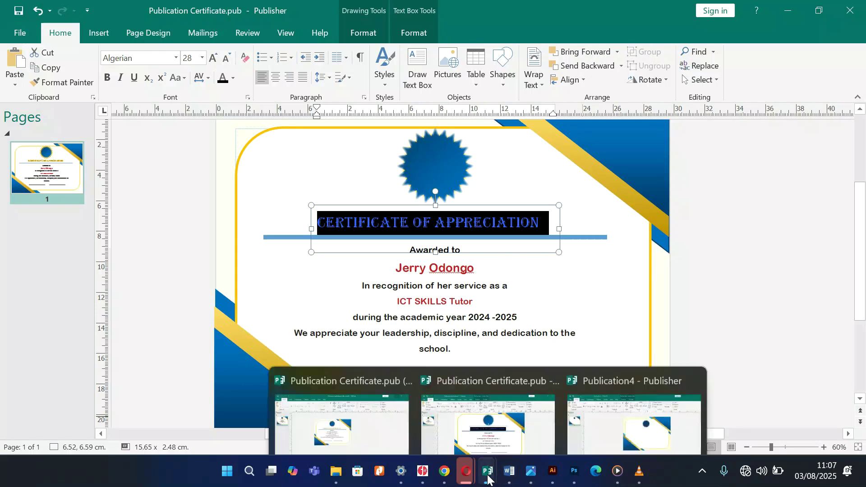
left_click(605, 414)
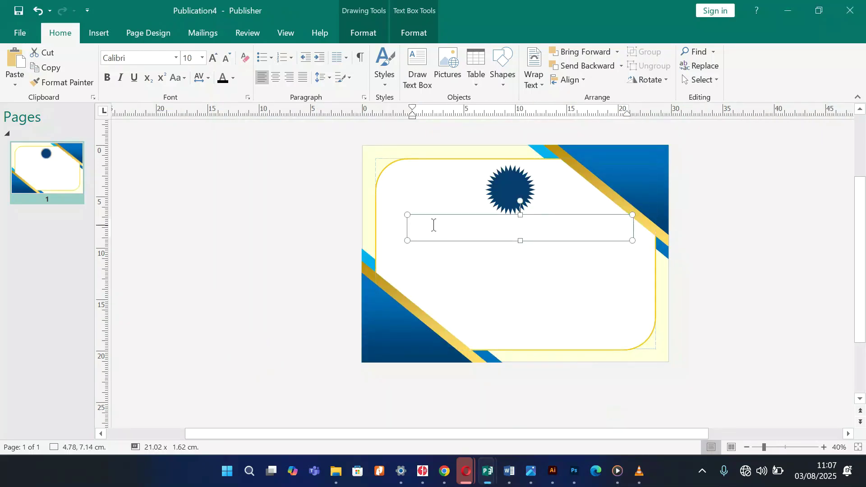
left_click(422, 223)
key("ctrl+v")
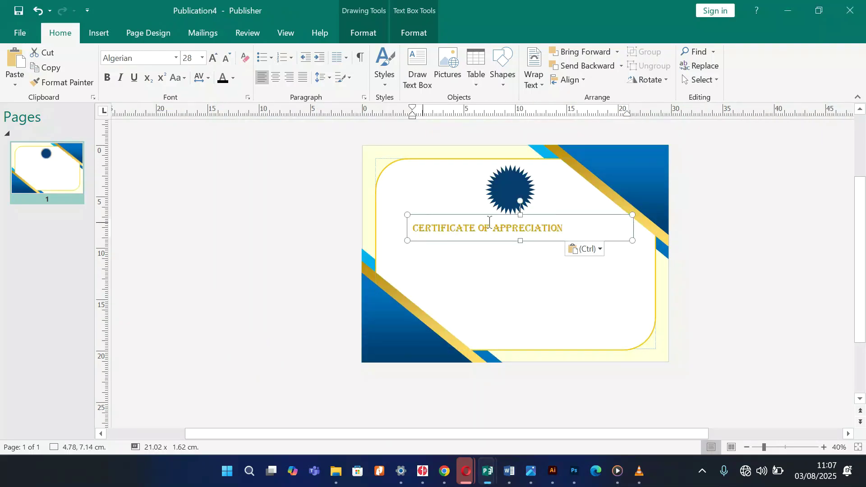
Centre the heading in its text box and nudge the box slightly upward towards the star.
left_click(277, 76)
left_click(605, 249)
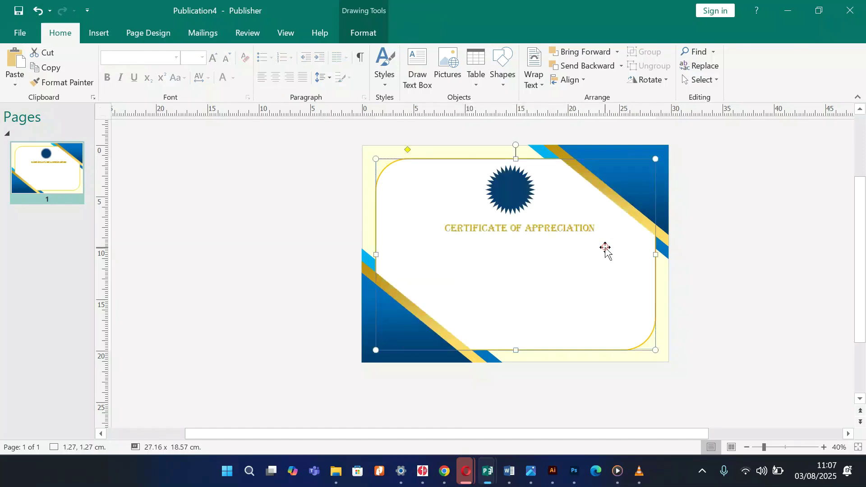
left_click(549, 228)
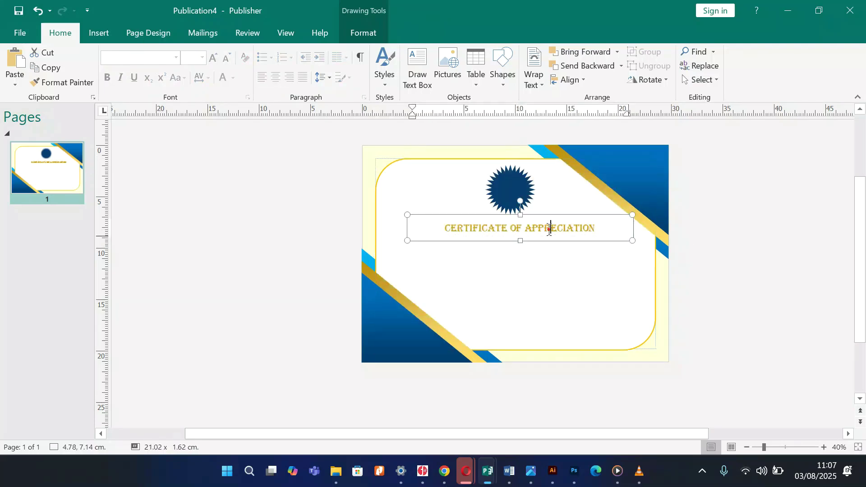
left_click(633, 228)
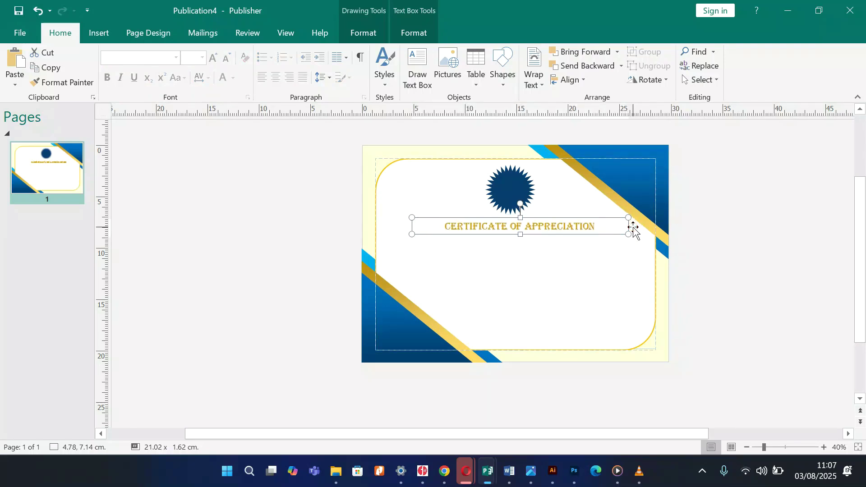
key("Up")
left_click(743, 259)
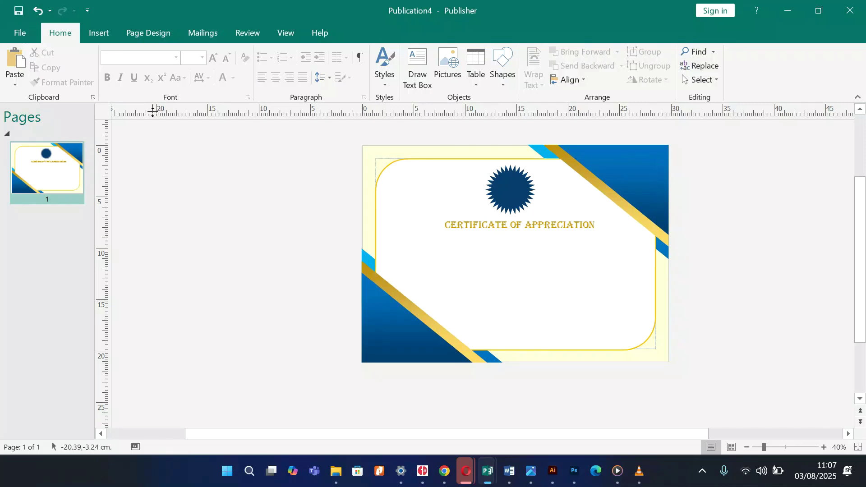
Draw a text box about 21.04 cm wide and 6.44 cm high below the heading, at about 4.80, 10.00 cm.
left_click(103, 30)
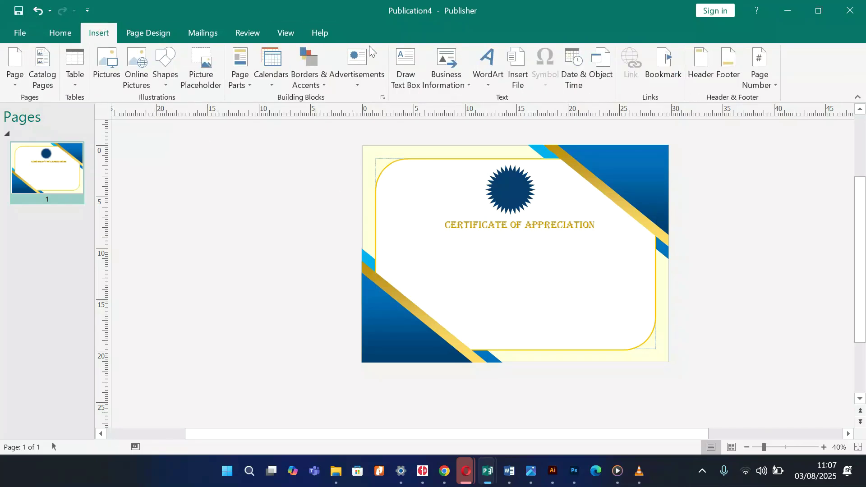
left_click(405, 68)
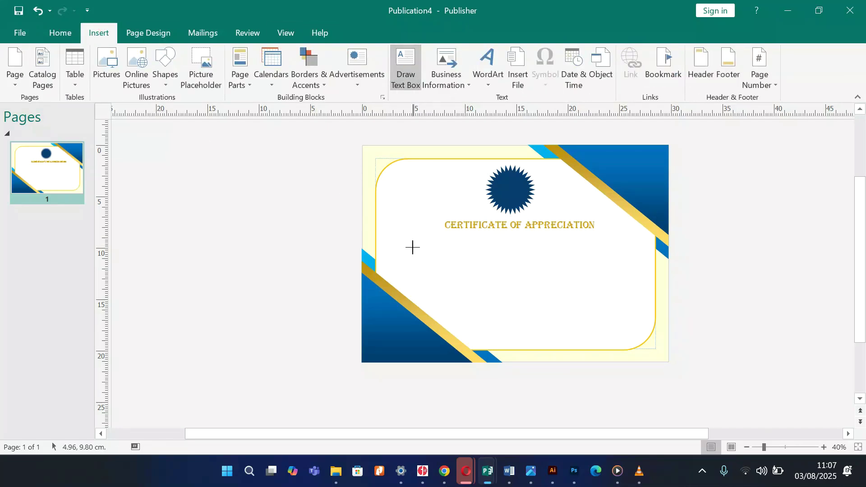
mouse_move(411, 248)
left_mouse_down()
mouse_move(442, 299)
mouse_move(632, 315)
left_mouse_up()
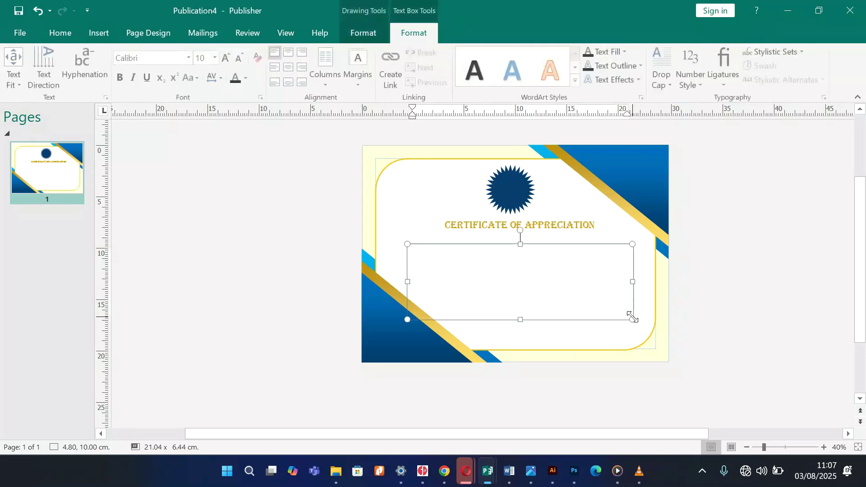
mouse_move(495, 470)
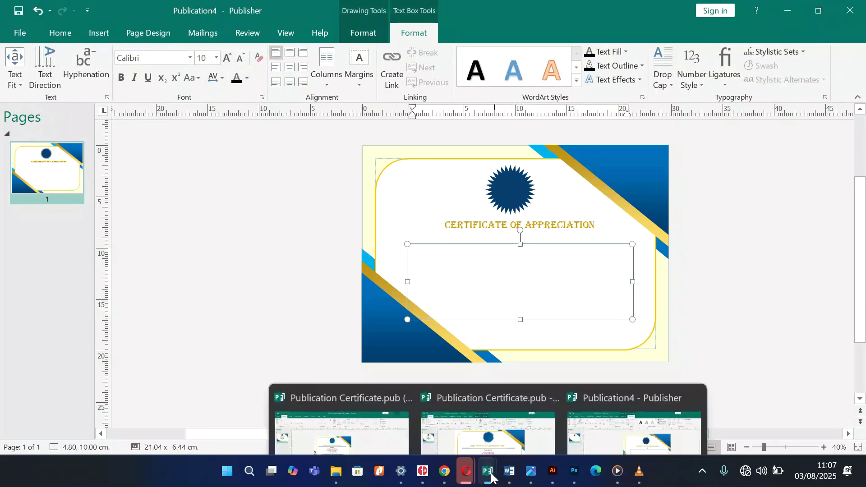